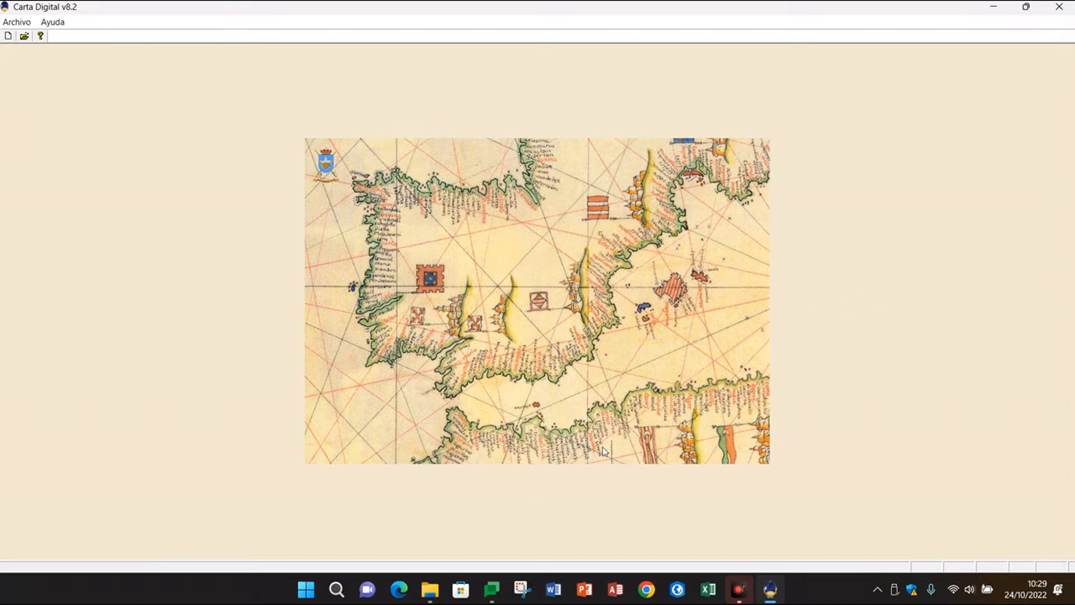
# Minimize Carta Digital and move the ColegiosPublicos.csv file to an empty area in the middle of the desktop.
pyautogui.click(994, 8)
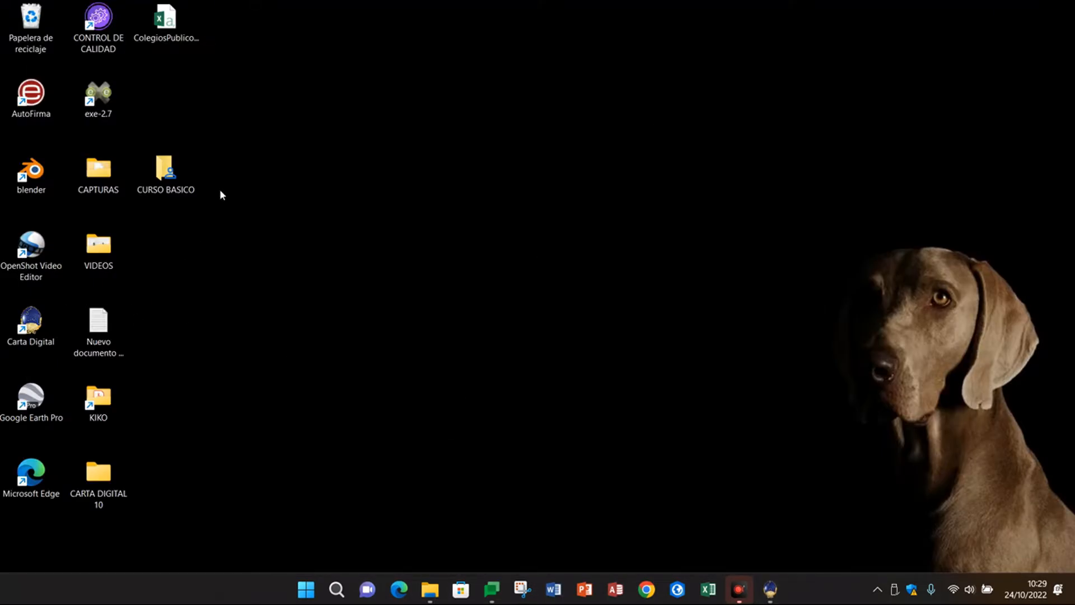
pyautogui.moveTo(178, 28); pyautogui.dragTo(507, 288)
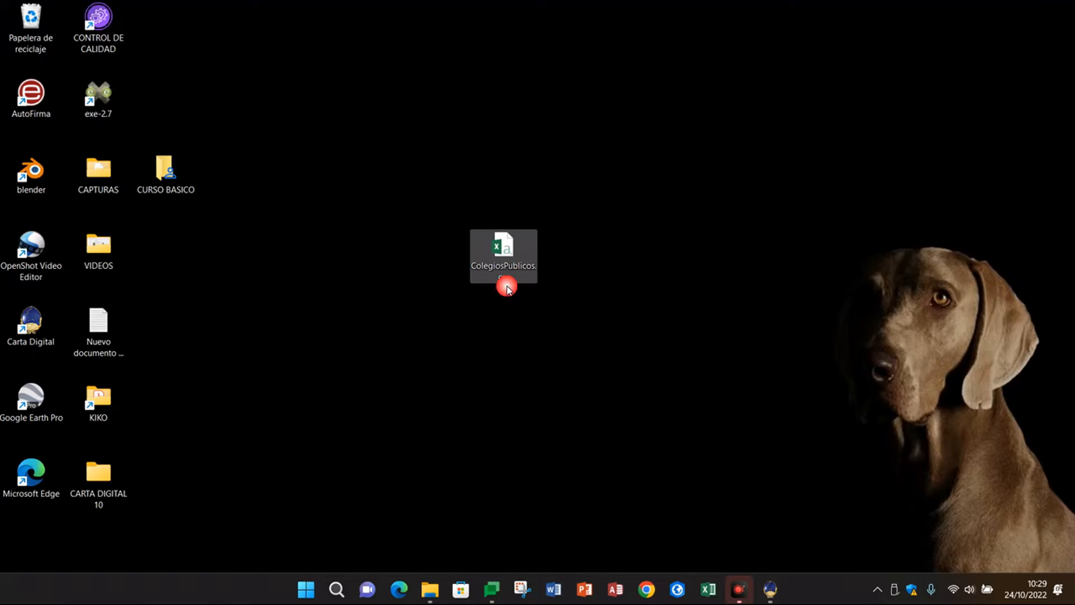
pyautogui.moveTo(506, 272)
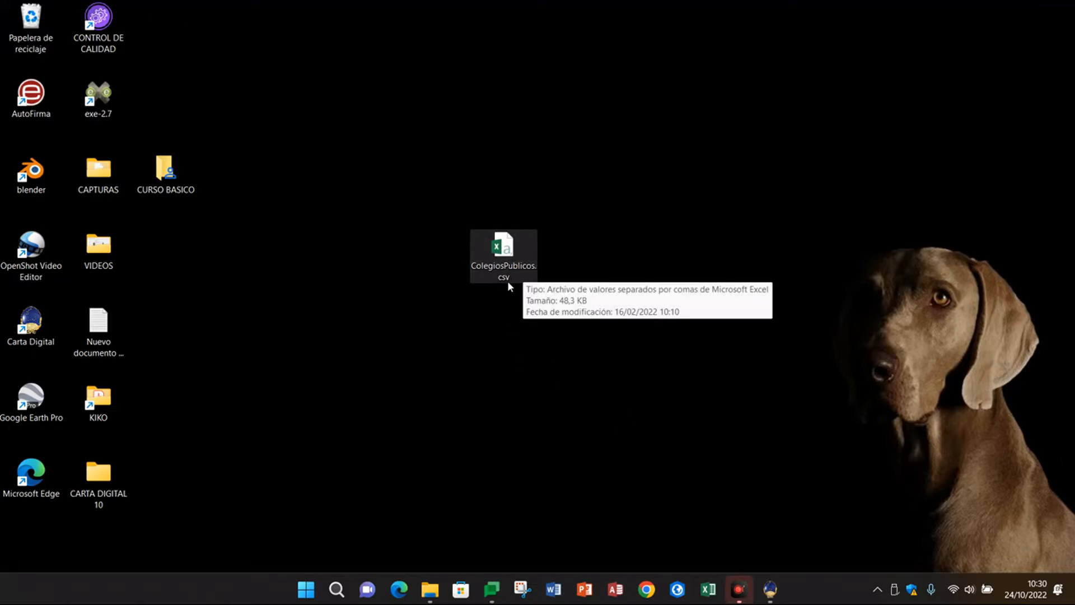
# Open ColegiosPublicos.csv in Excel, dismiss the activation notice and widen the COORDENADA-X and COORDENADA-Y columns to read their headers.
pyautogui.doubleClick(500, 252)
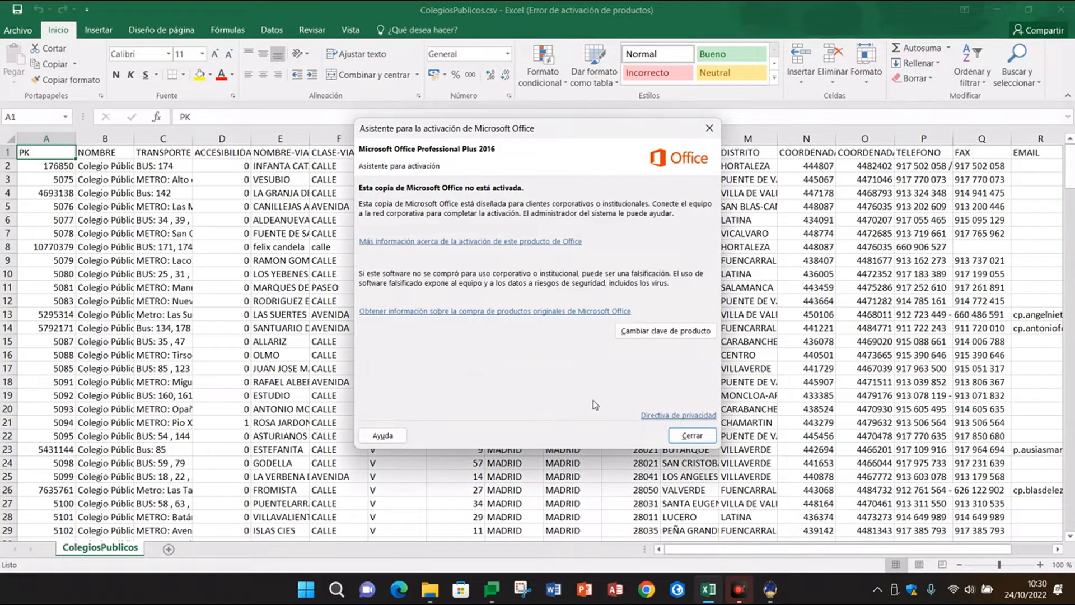
pyautogui.click(691, 436)
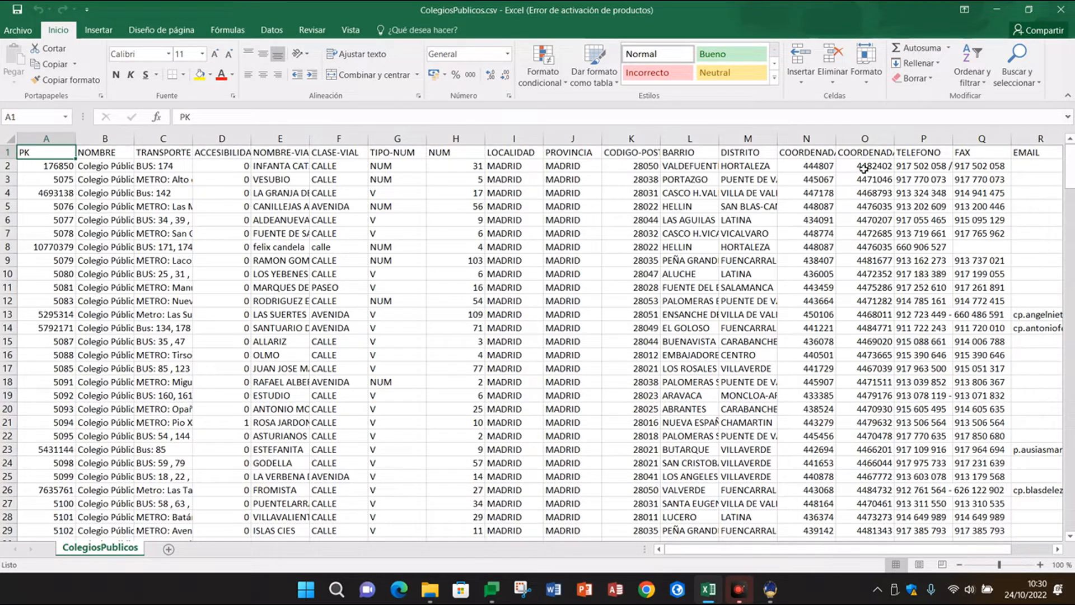
pyautogui.moveTo(836, 138); pyautogui.dragTo(955, 141)
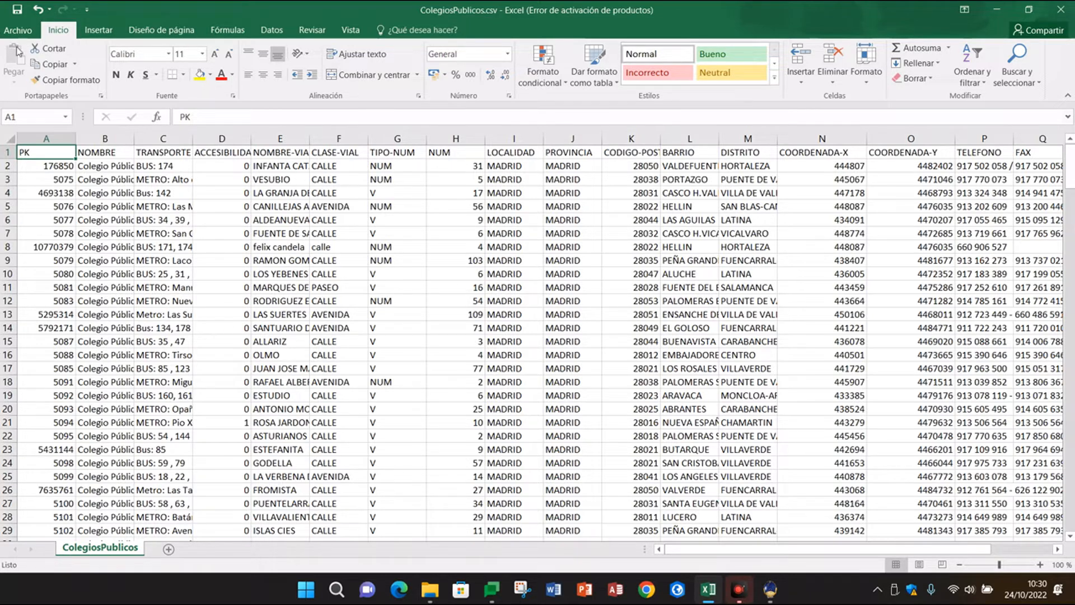
# Review the file formats available for saving the workbook, cancel the save and close Excel without keeping changes.
pyautogui.click(17, 30)
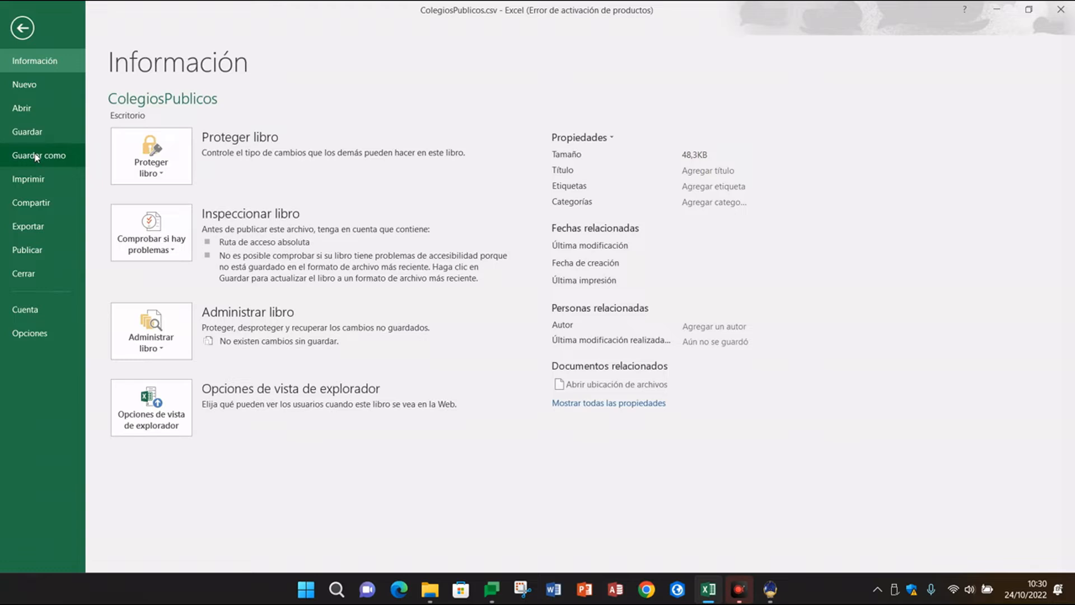
pyautogui.click(35, 156)
pyautogui.click(180, 224)
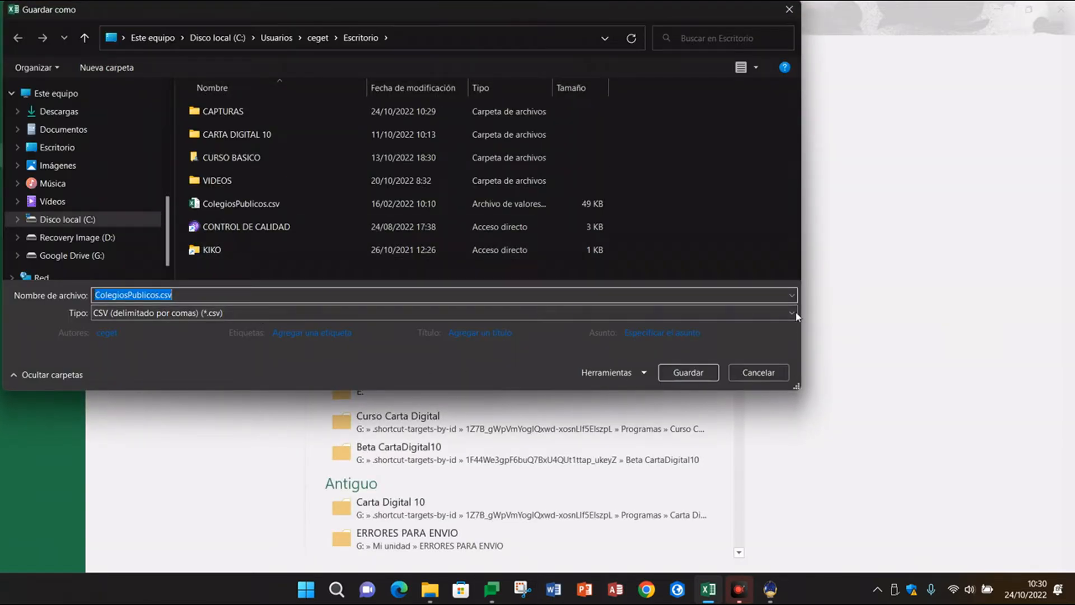
pyautogui.click(791, 312)
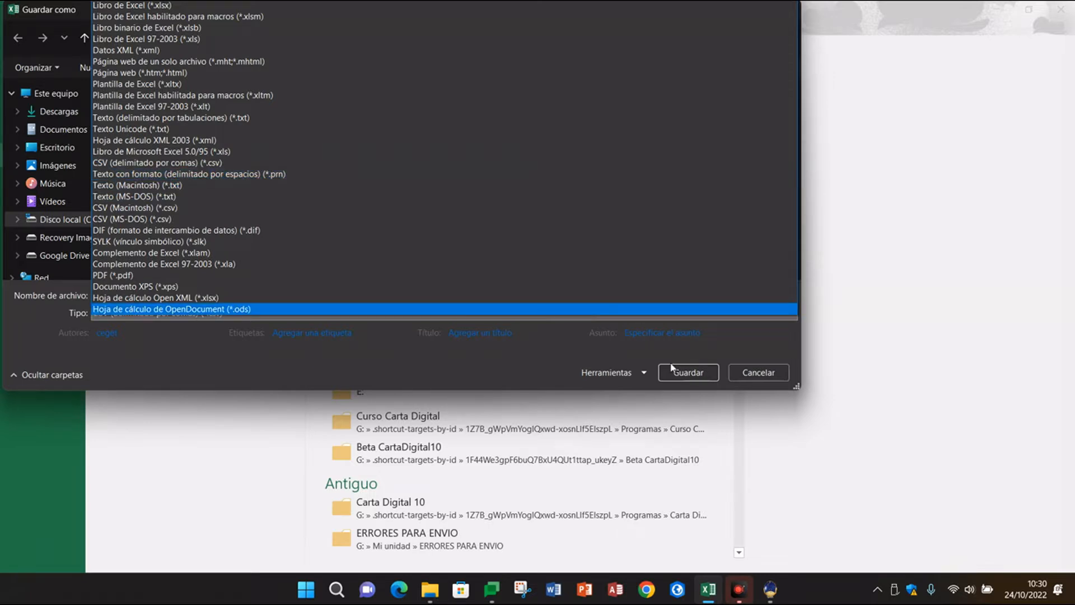
pyautogui.click(786, 373)
pyautogui.click(757, 378)
pyautogui.click(1061, 10)
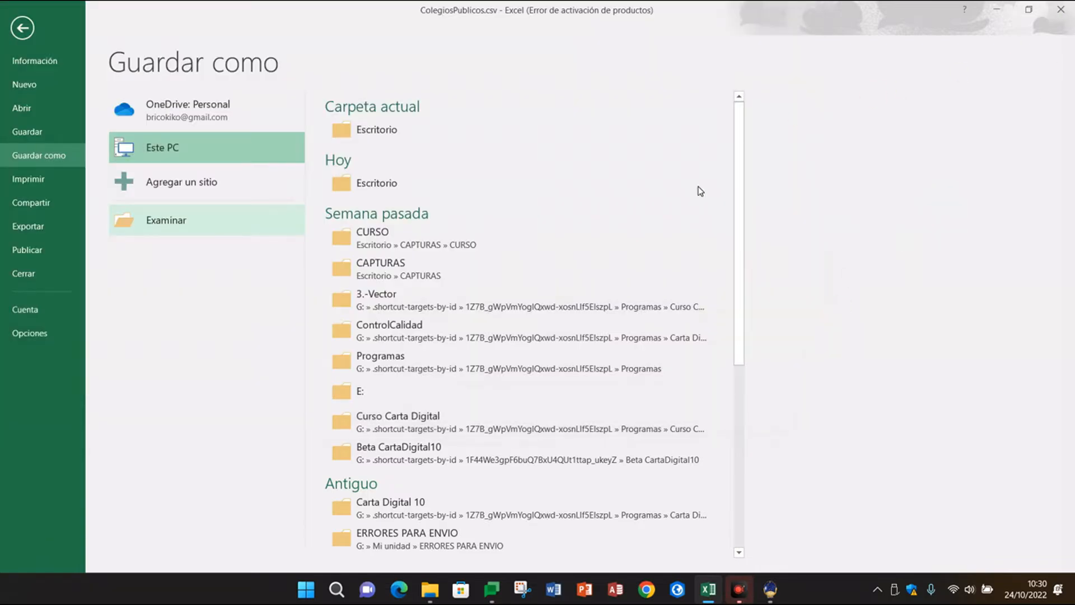
pyautogui.click(536, 311)
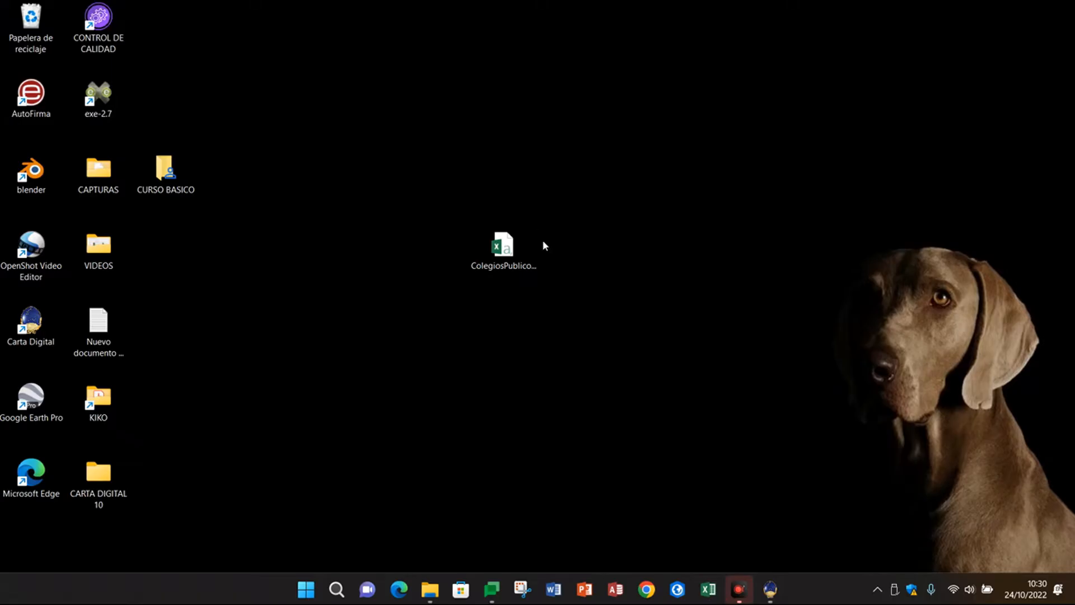
# Rename ColegiosPublicos.csv in the Escritorio folder to ColegiosPublicos.txt and accept the extension change.
pyautogui.click(504, 255)
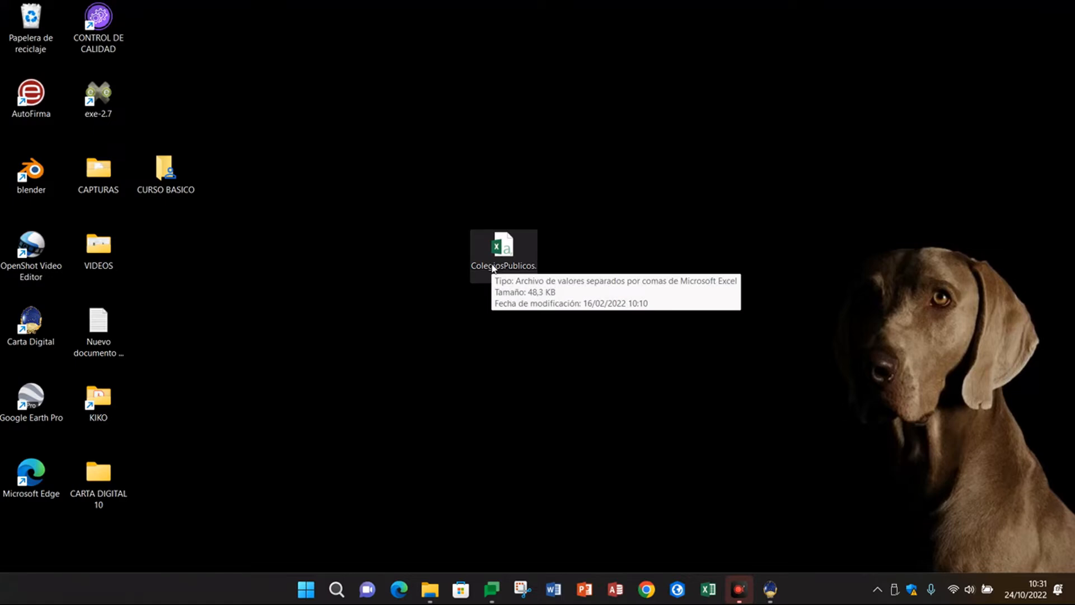
pyautogui.click(502, 280)
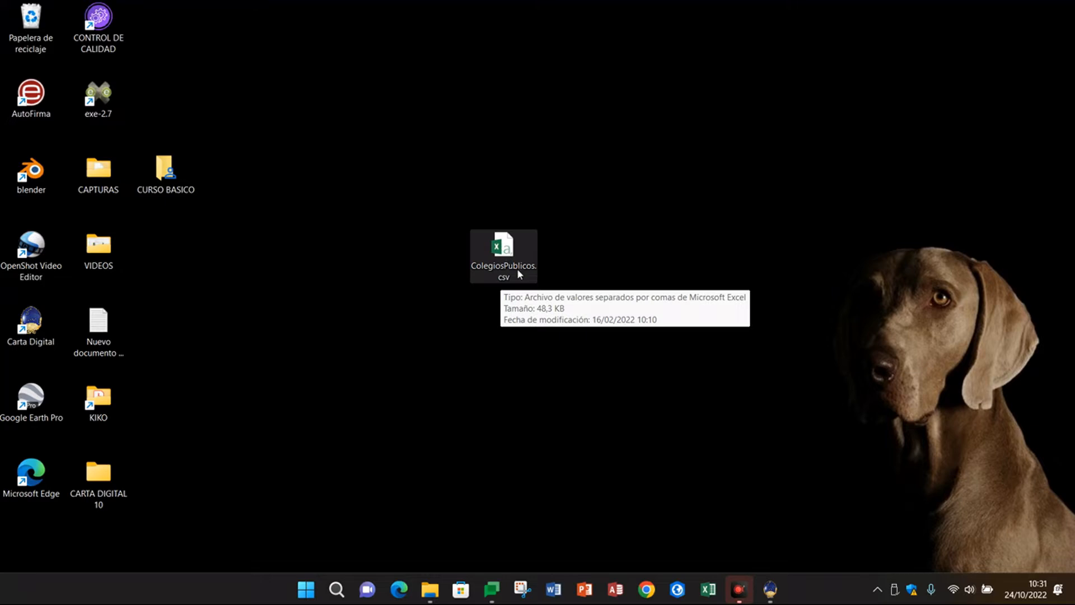
pyautogui.click(422, 585)
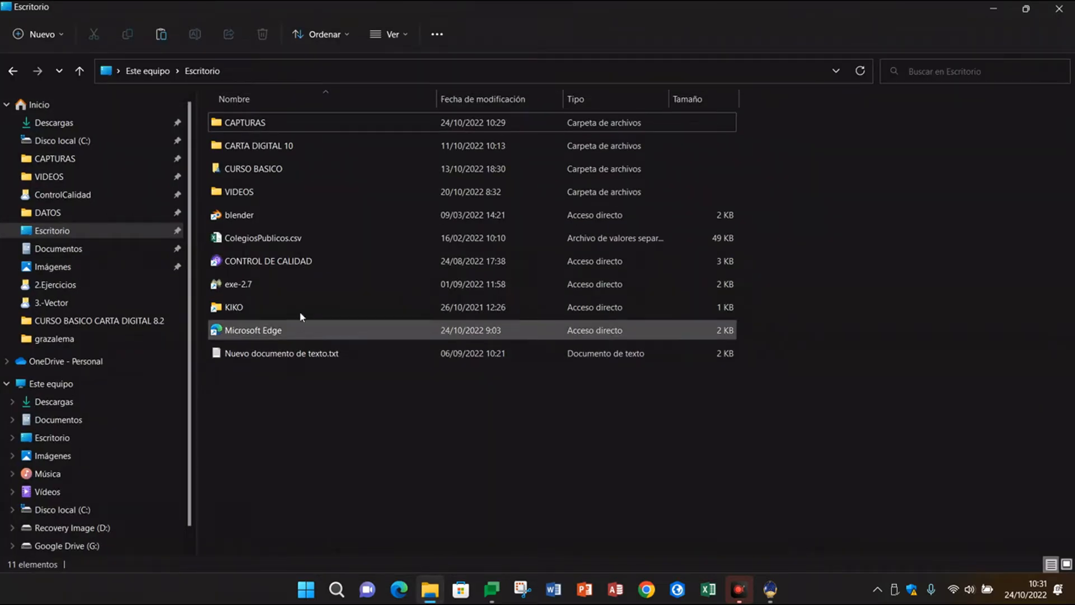
pyautogui.click(285, 240)
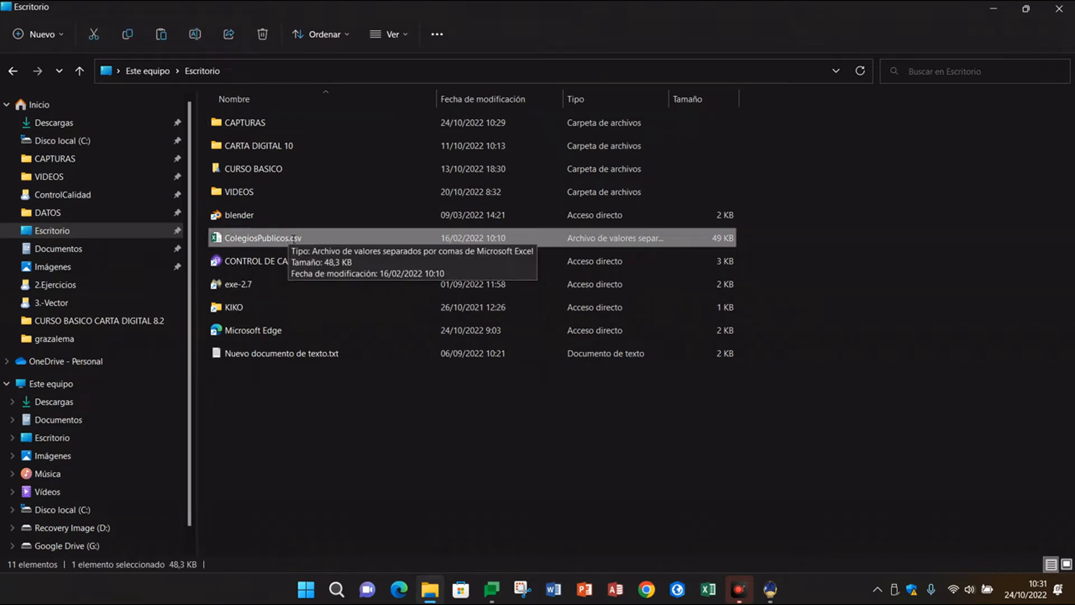
pyautogui.click(289, 239)
pyautogui.click(309, 239)
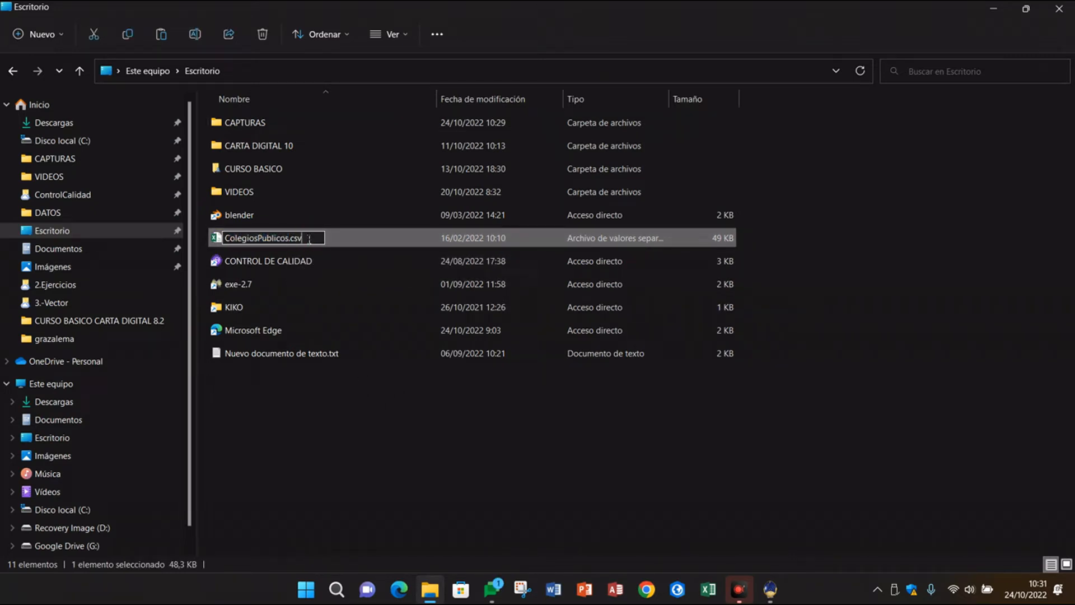
pyautogui.press('BackSpace')
pyautogui.press('BackSpace')
pyautogui.press('BackSpace')
pyautogui.write('txt')
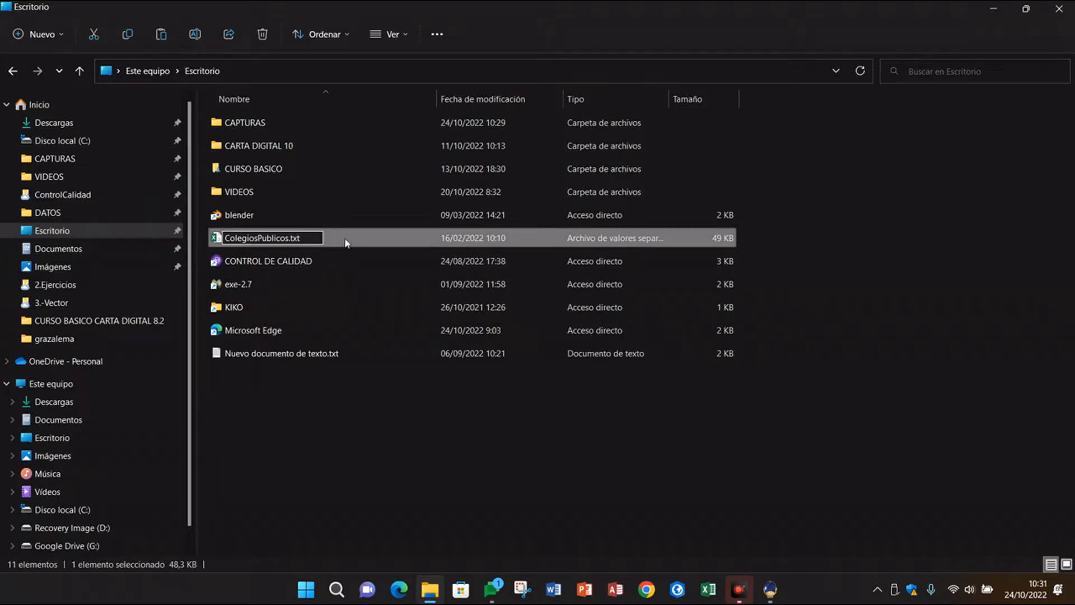
pyautogui.press('Return')
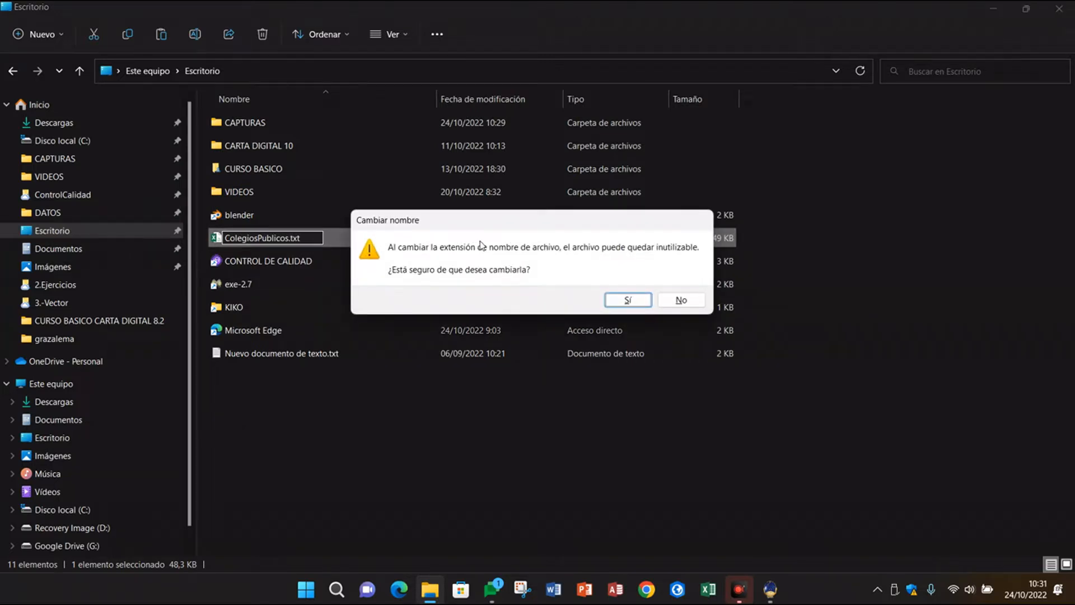
pyautogui.click(631, 301)
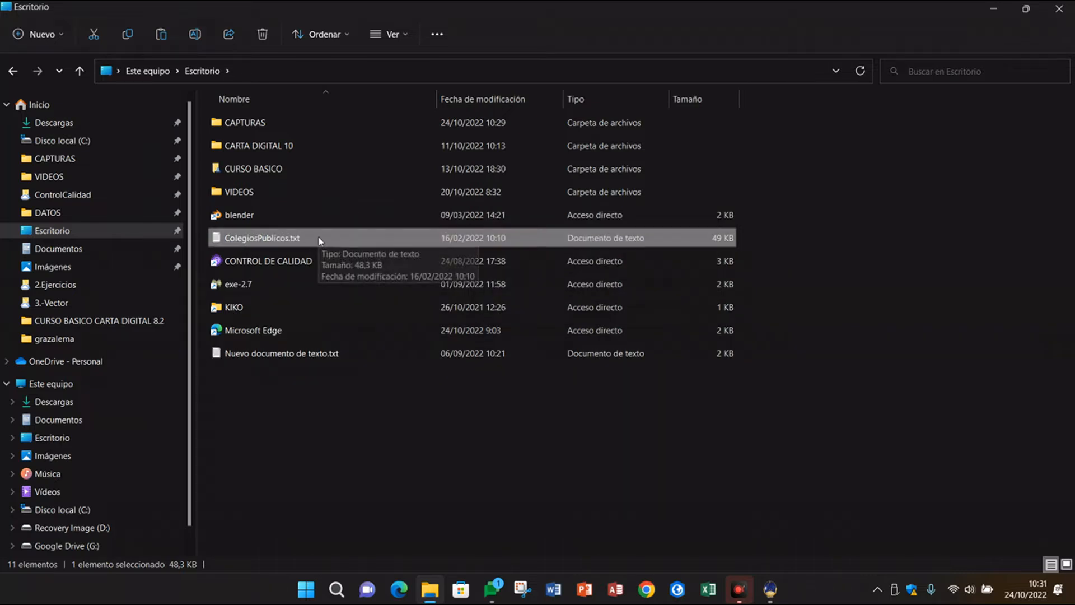
# Open ColegiosPublicos.txt in Notepad, examine its header row and field separators in full view, and close it.
pyautogui.click(341, 405)
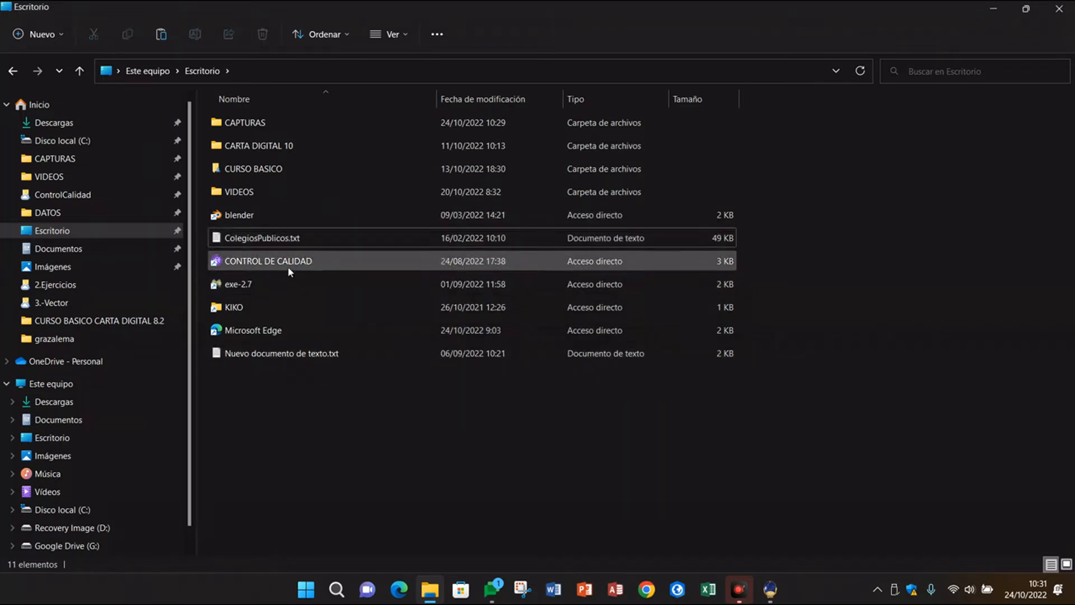
pyautogui.doubleClick(282, 239)
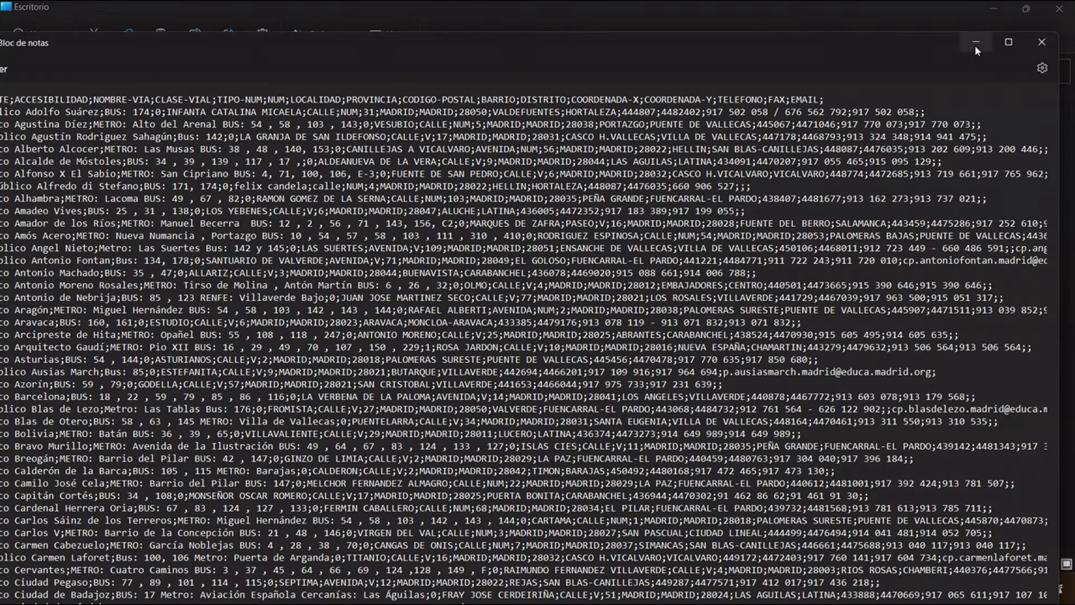
pyautogui.click(1009, 42)
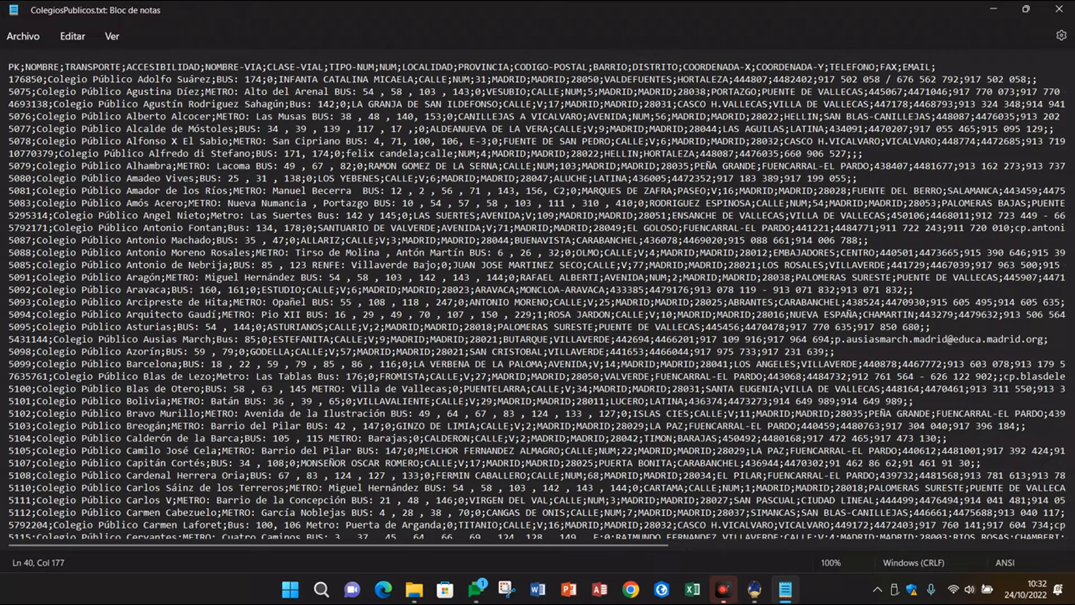
pyautogui.click(1058, 10)
pyautogui.click(385, 470)
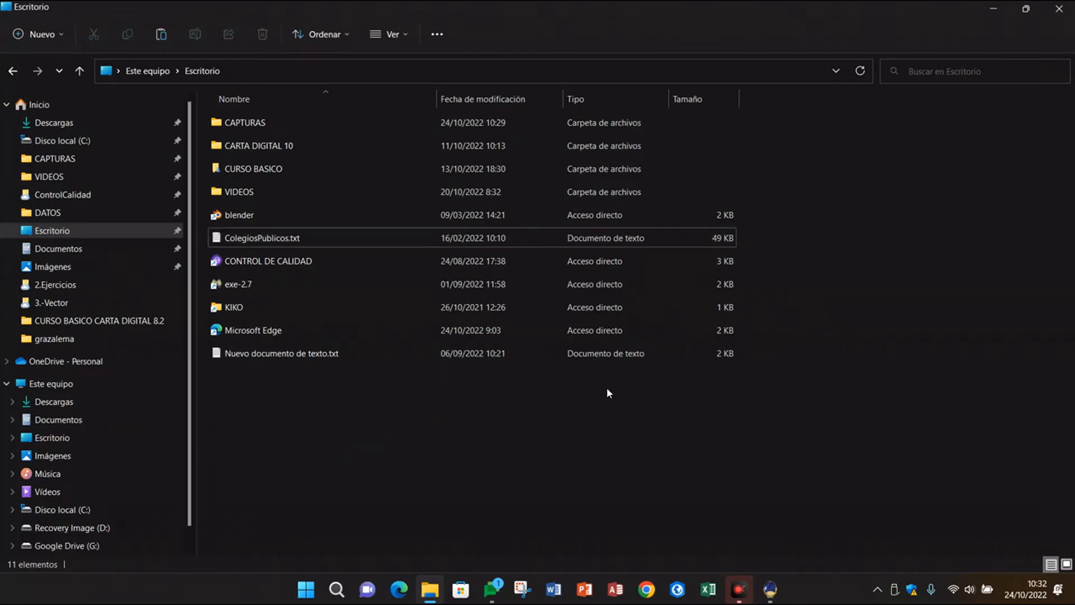
# Switch to Carta Digital and create a new workspace.
pyautogui.click(772, 593)
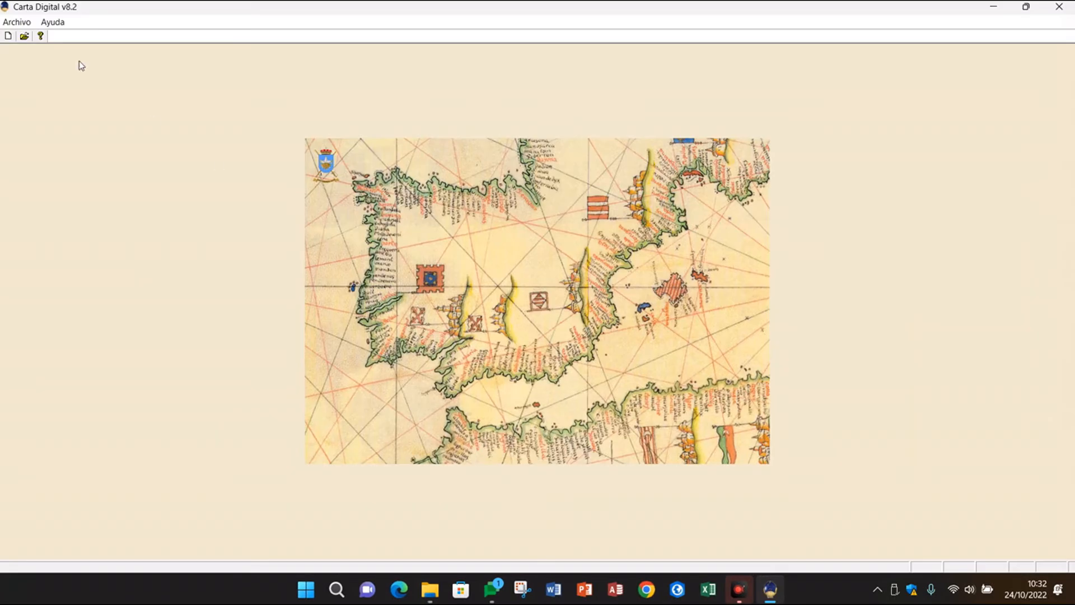
pyautogui.click(22, 25)
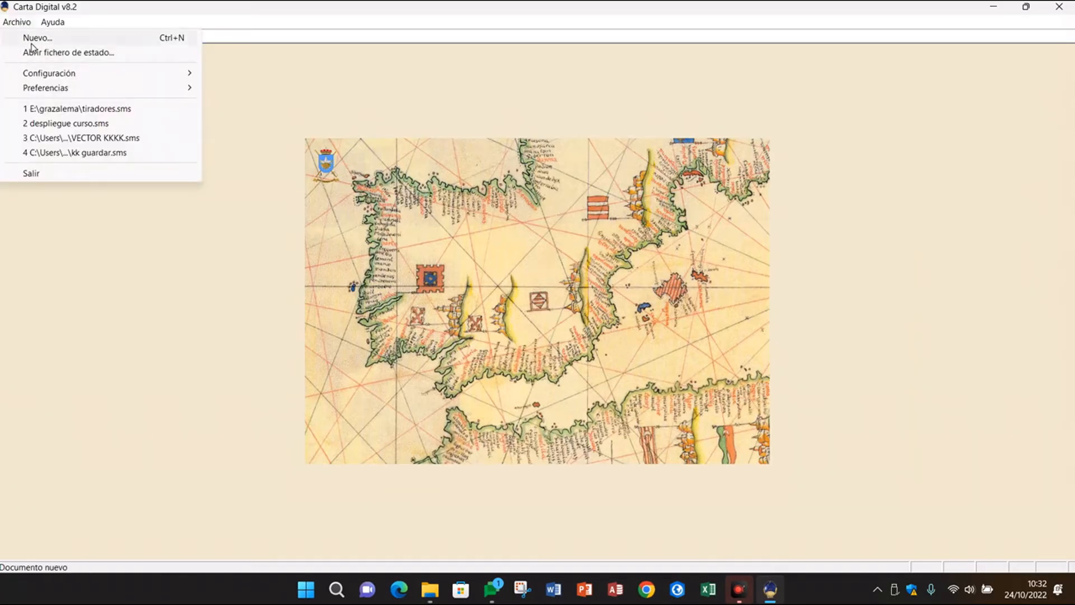
pyautogui.click(28, 36)
pyautogui.click(570, 398)
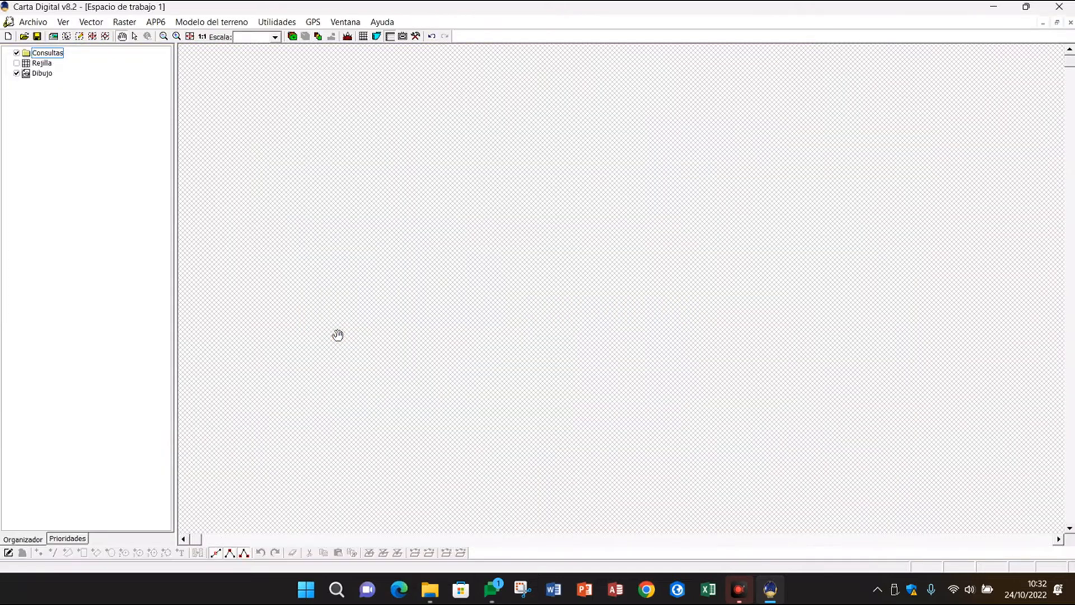
# Start the vector format converter and add ColegiosPublicos.txt from the desktop as a table to convert.
pyautogui.click(90, 23)
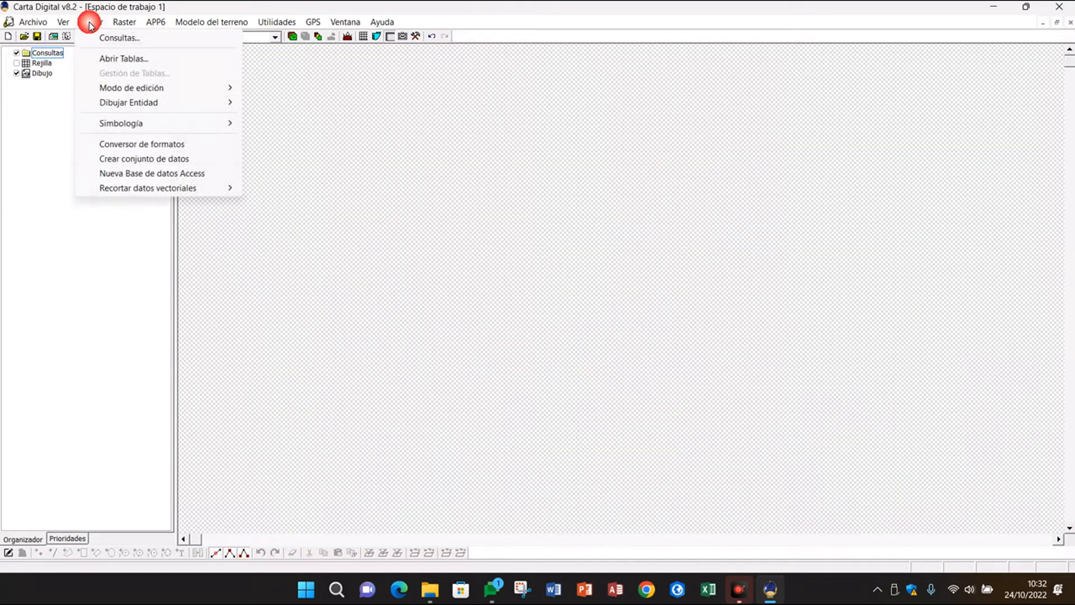
pyautogui.click(116, 144)
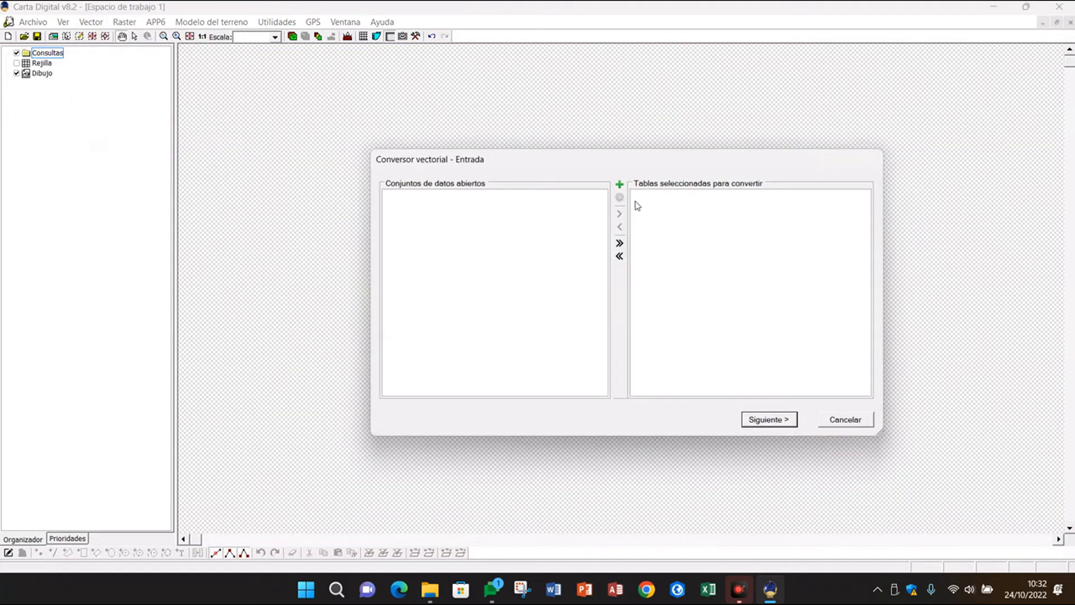
pyautogui.click(620, 185)
pyautogui.click(689, 188)
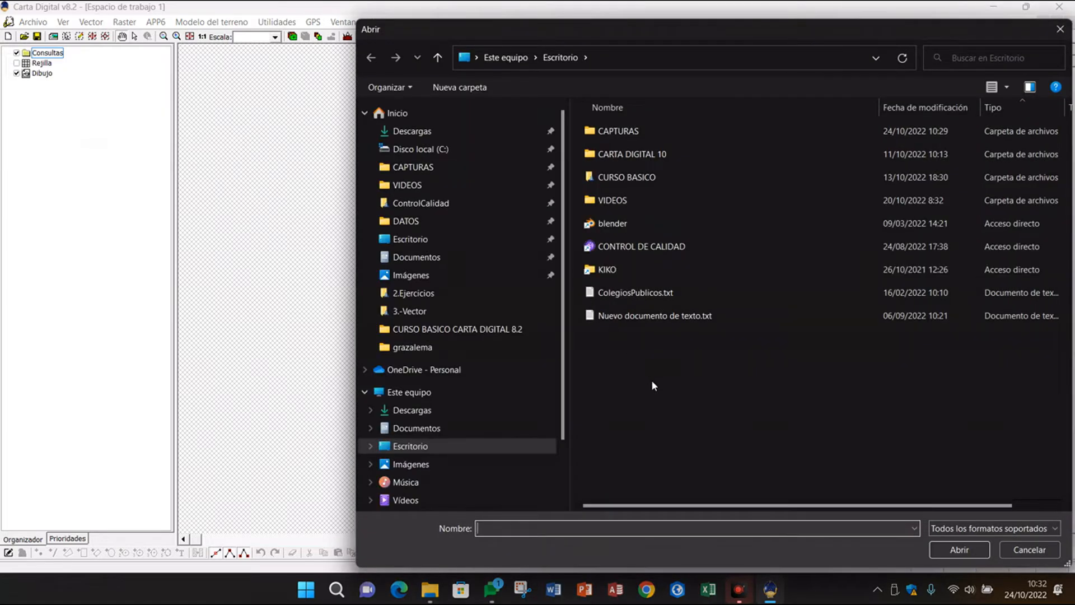
pyautogui.click(641, 294)
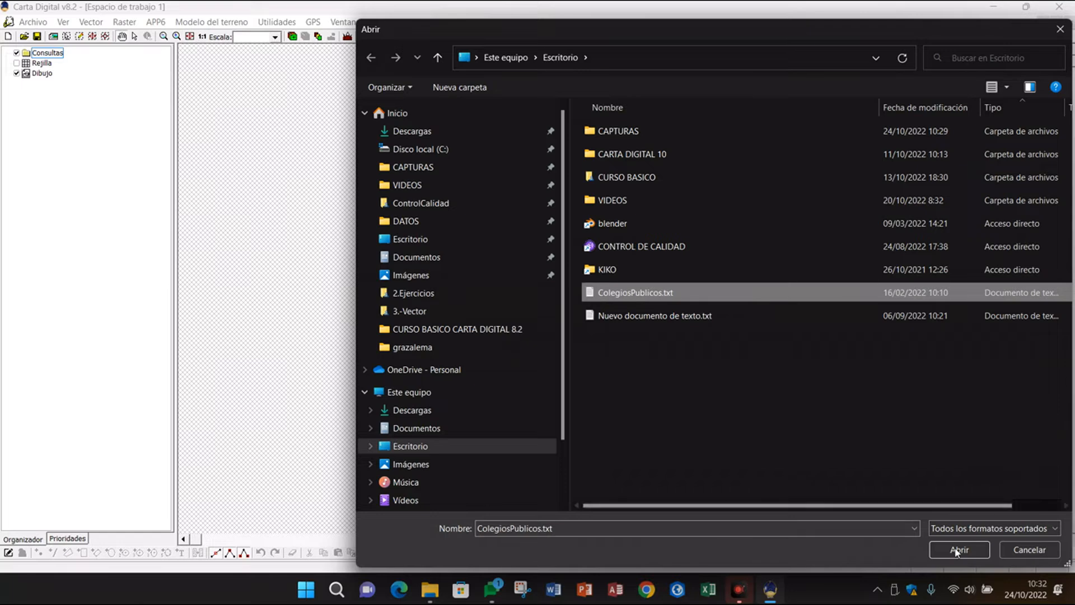
pyautogui.click(968, 549)
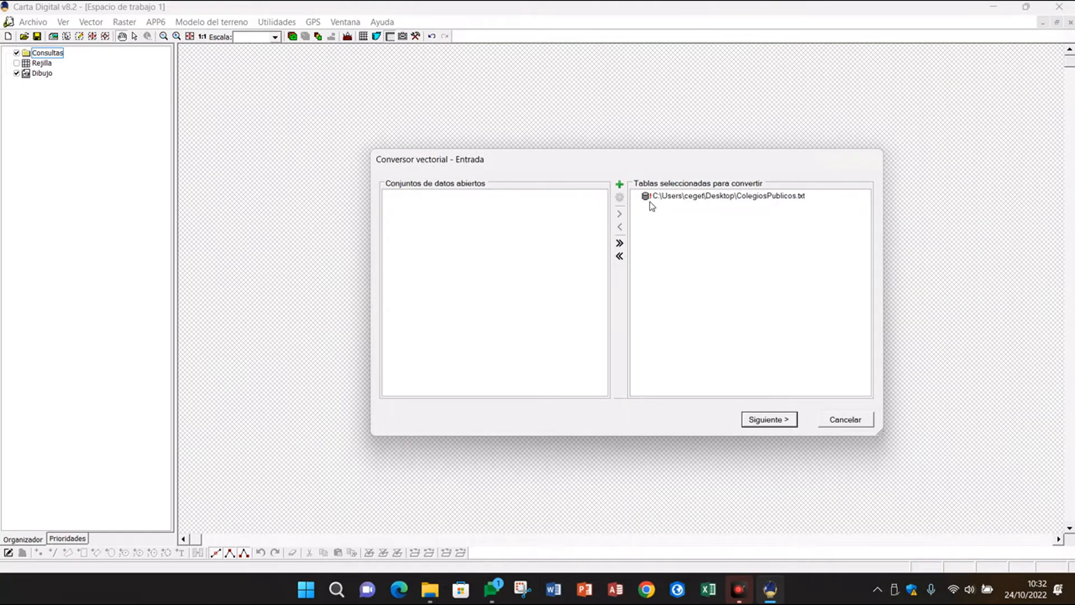
# Open the import options of the ColegiosPublicos.txt table, widen the preview column and set the separator to Punto y coma.
pyautogui.click(654, 197)
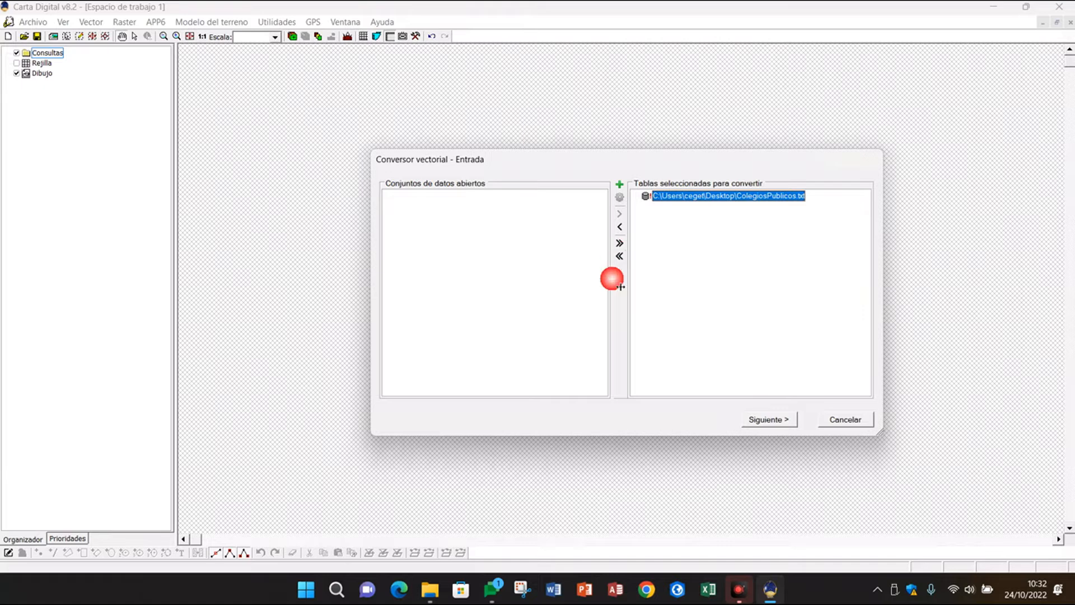
pyautogui.click(619, 198)
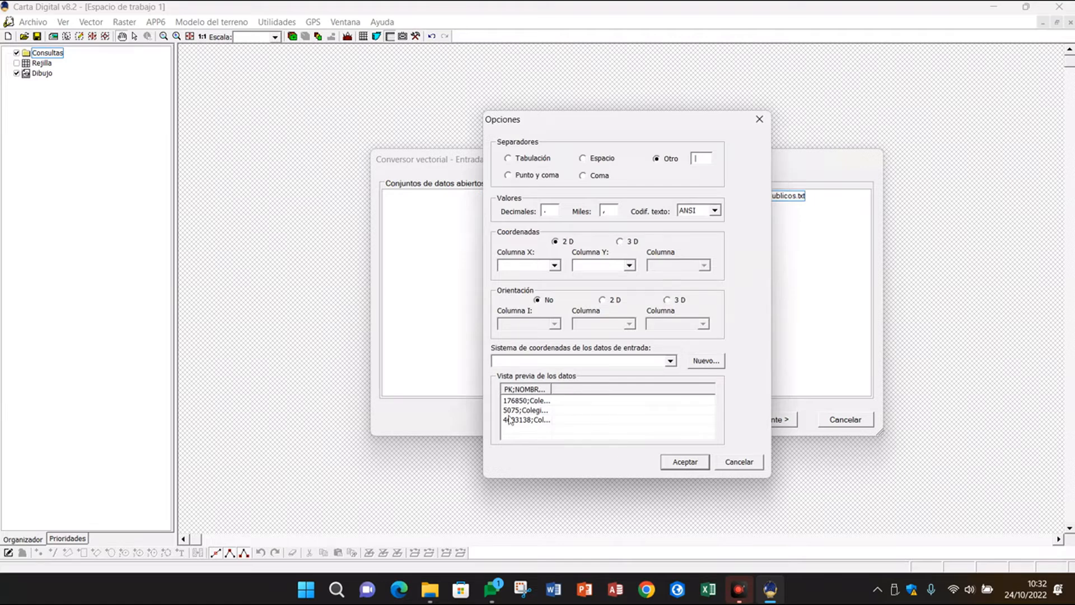
pyautogui.moveTo(552, 391); pyautogui.dragTo(662, 394)
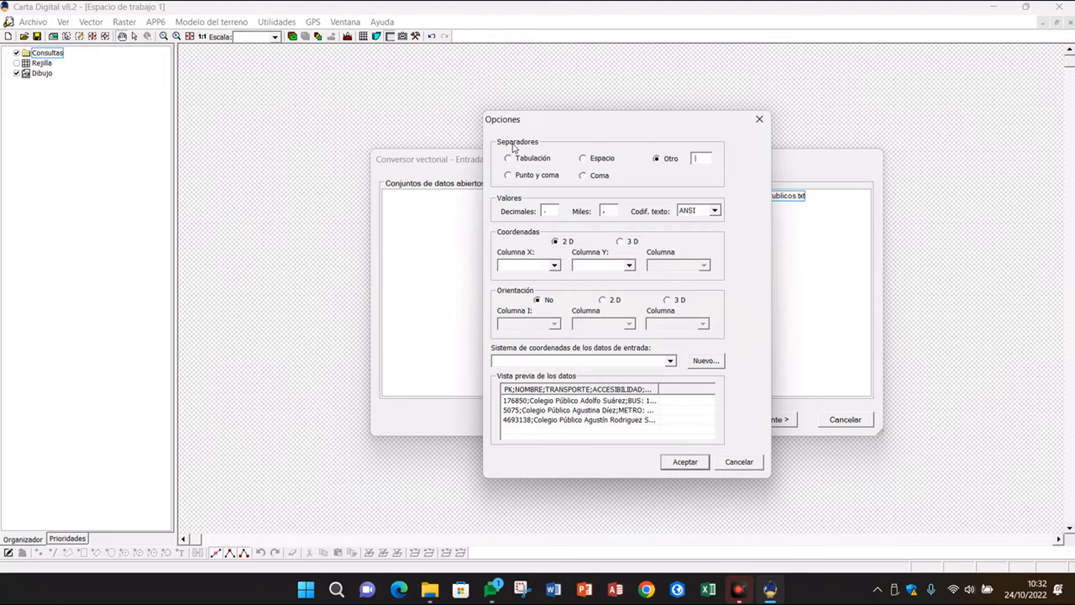
pyautogui.click(508, 176)
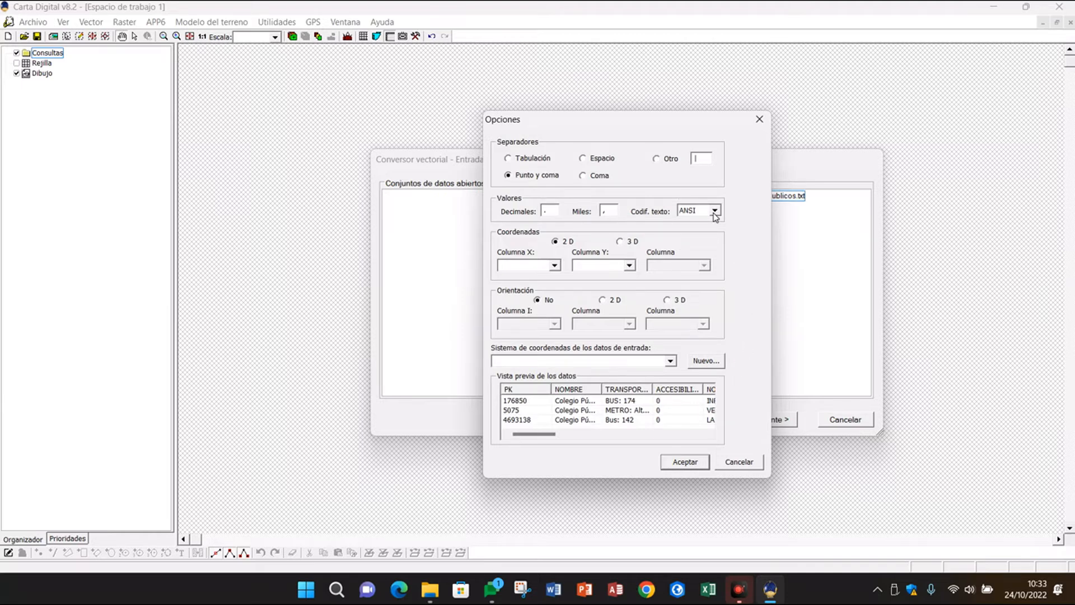
# Assign COORDENADA-X as the X column and COORDENADA-Y as the Y column of the 2D coordinates.
pyautogui.click(554, 265)
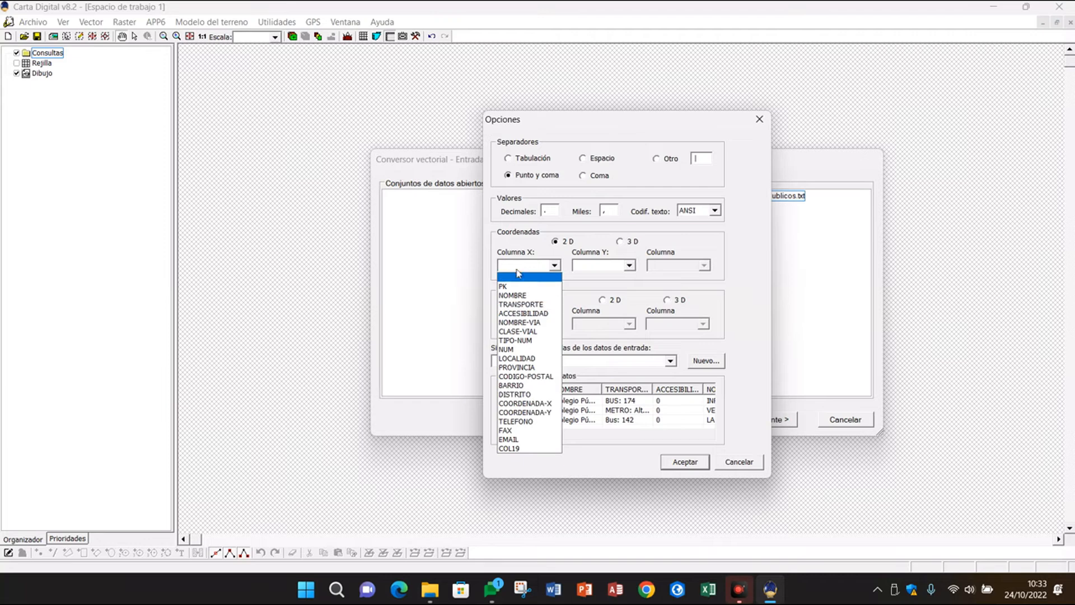
pyautogui.click(523, 403)
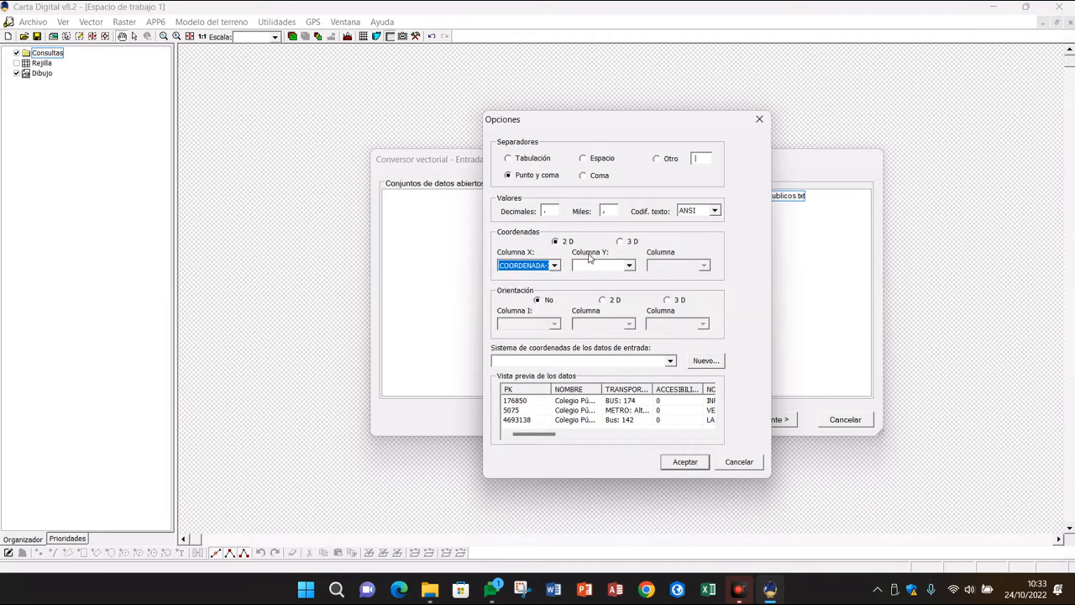
pyautogui.click(630, 266)
pyautogui.click(599, 412)
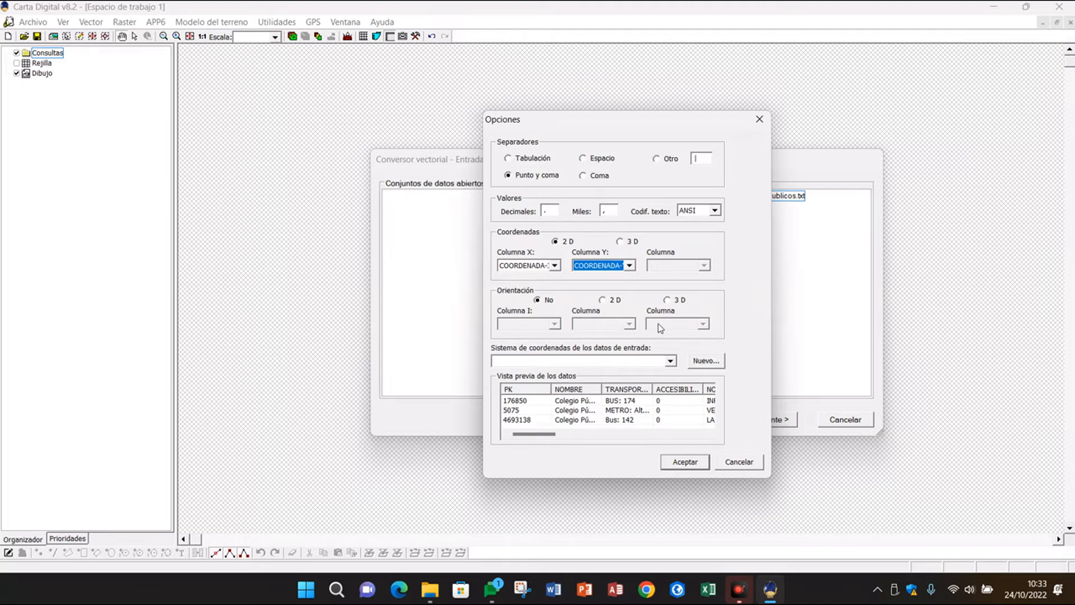
# Set the input data's coordinate system to UTM30N_ETRS89, accept the options and continue to the converter's output settings.
pyautogui.click(670, 362)
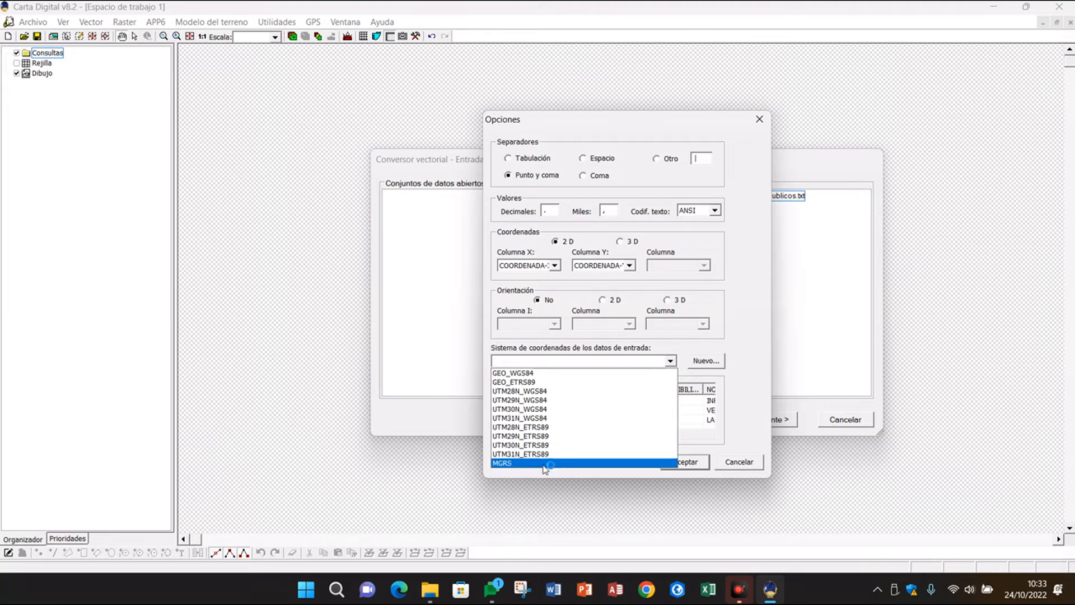
pyautogui.click(519, 445)
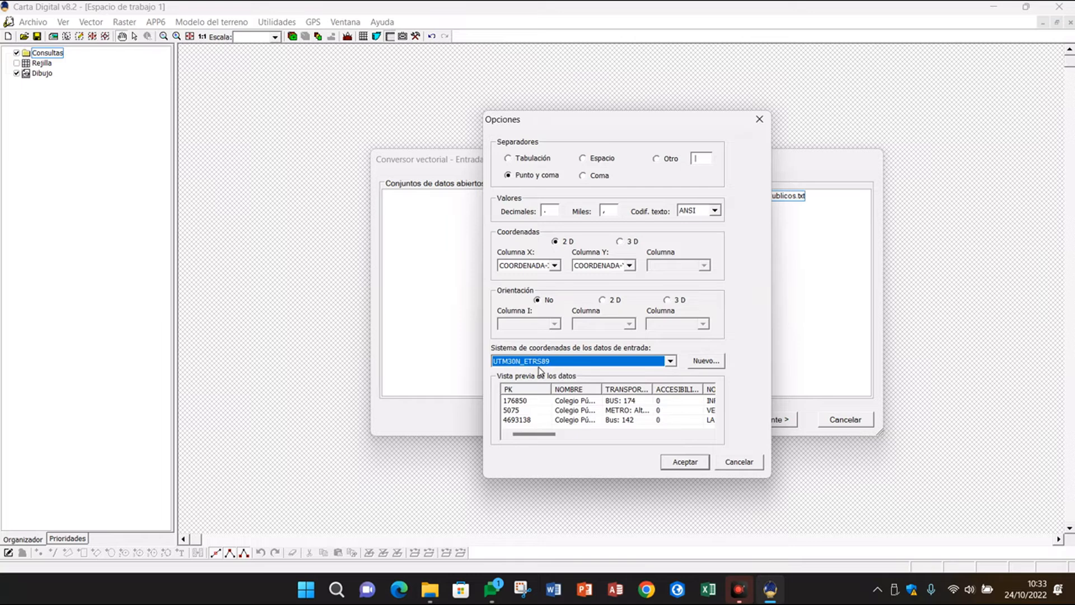
pyautogui.click(677, 464)
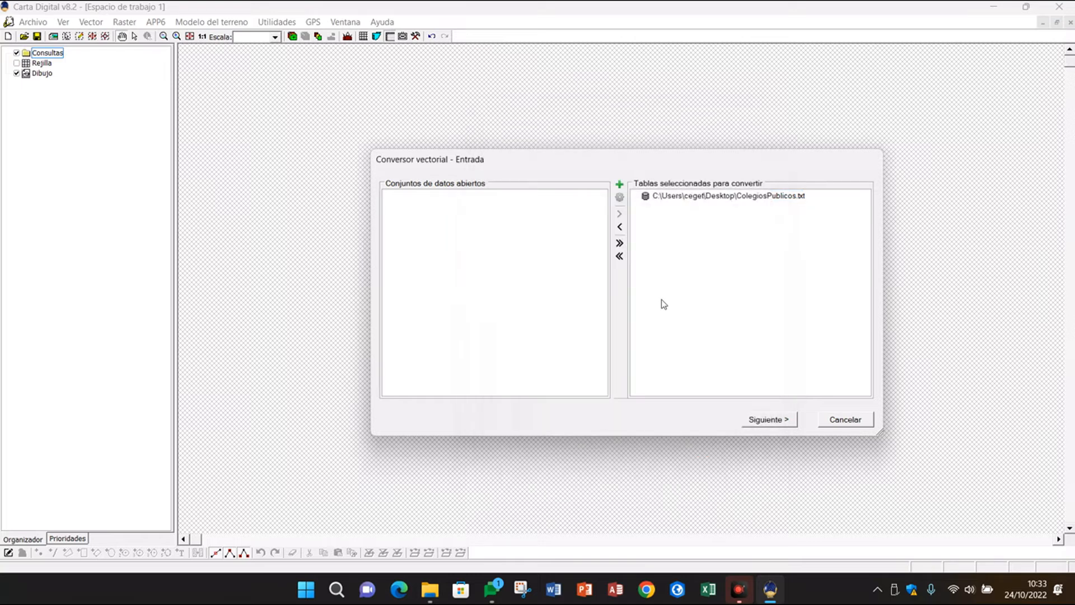
pyautogui.click(674, 200)
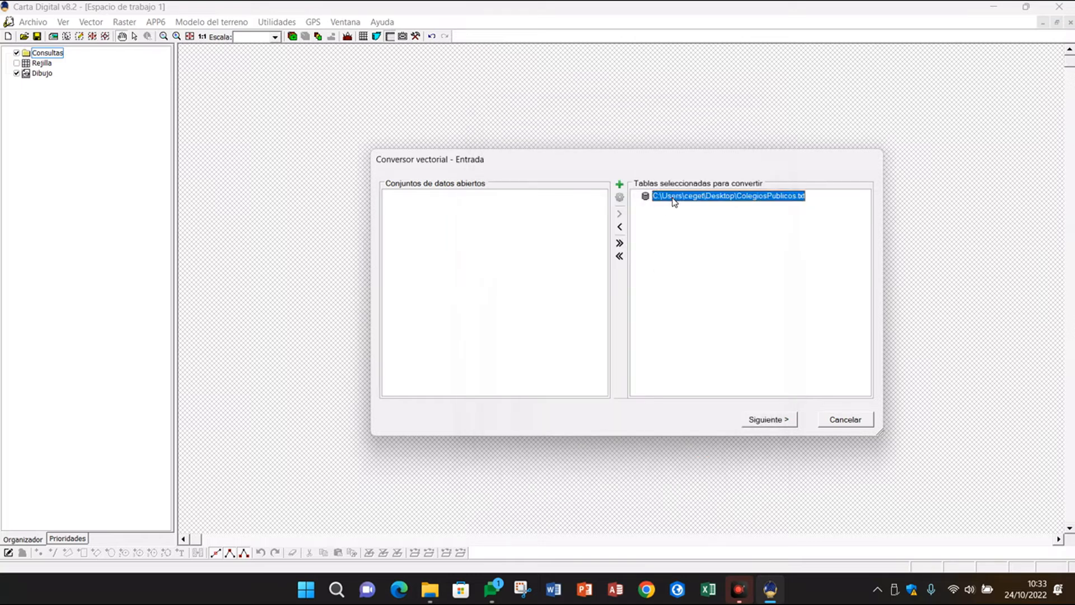
pyautogui.click(776, 421)
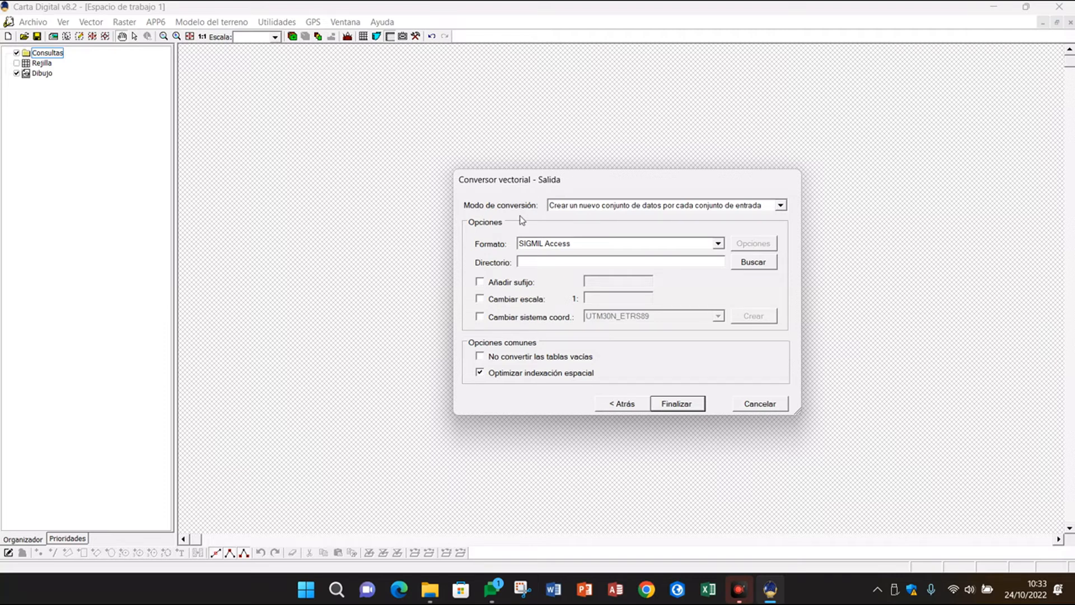
# Choose the mode that creates a new data set for each input set and set the output directory to the desktop.
pyautogui.click(781, 204)
pyautogui.click(783, 203)
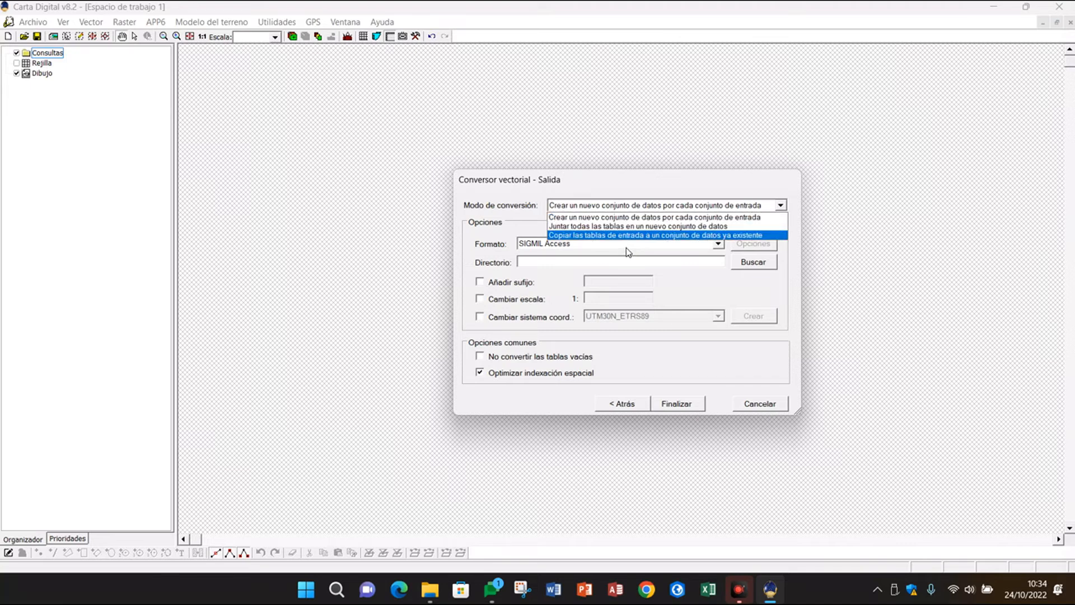
pyautogui.click(636, 218)
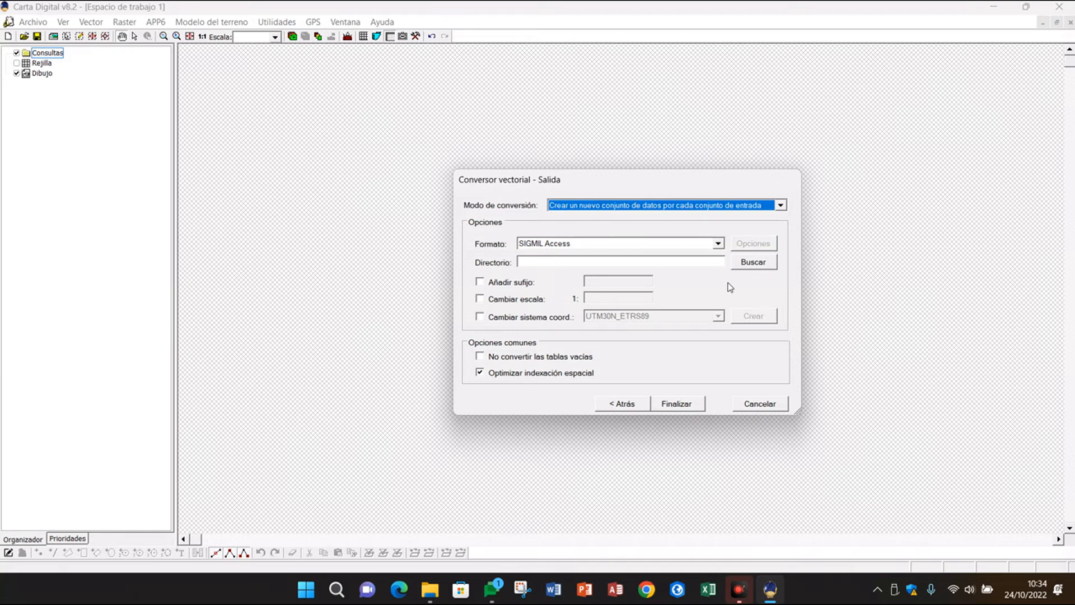
pyautogui.click(737, 260)
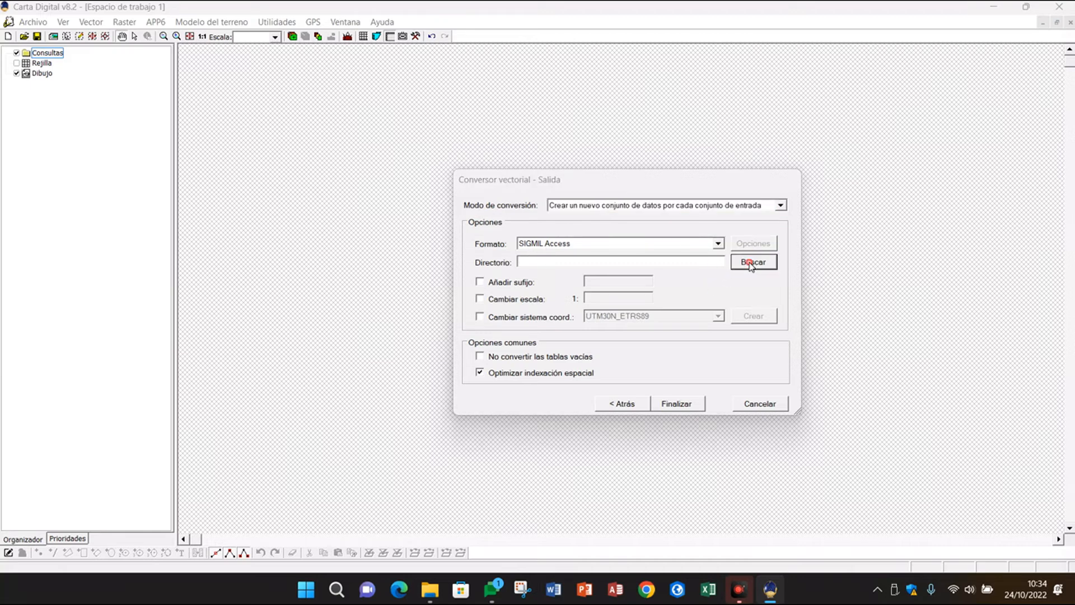
pyautogui.doubleClick(580, 291)
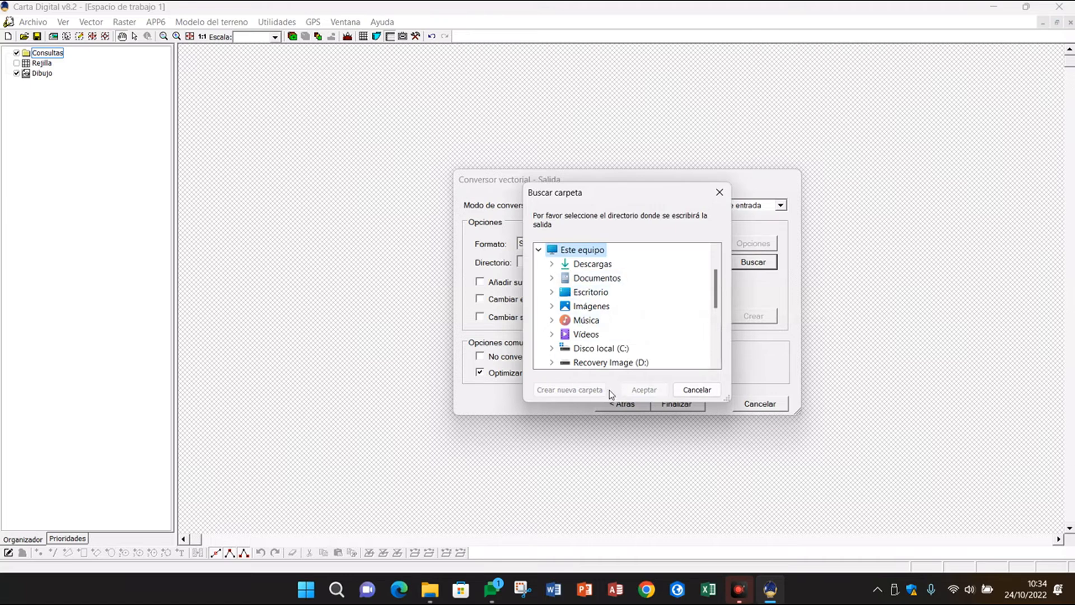
pyautogui.doubleClick(584, 291)
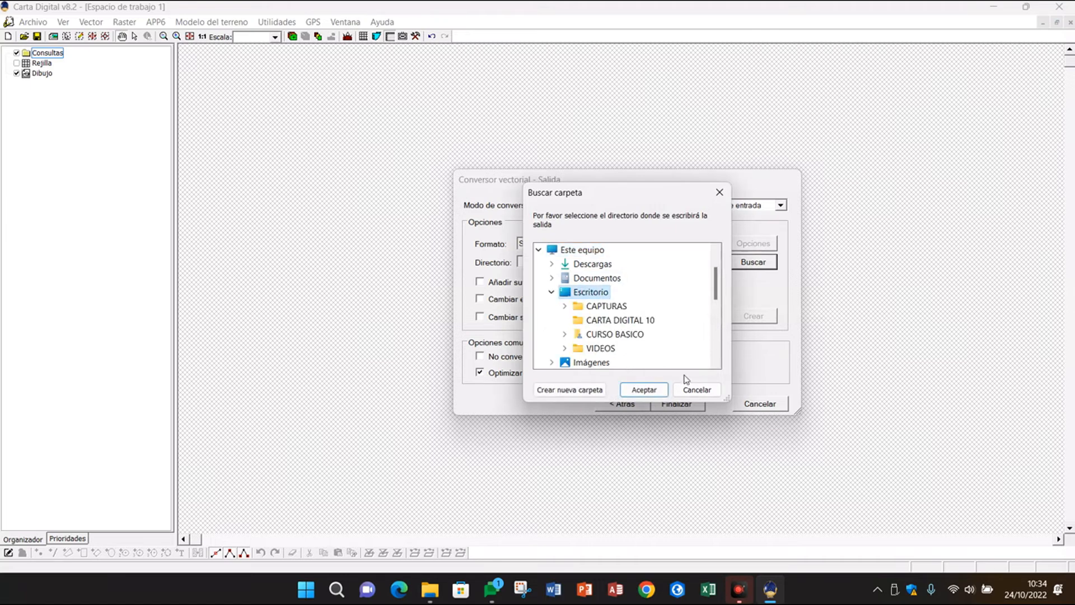
pyautogui.click(644, 389)
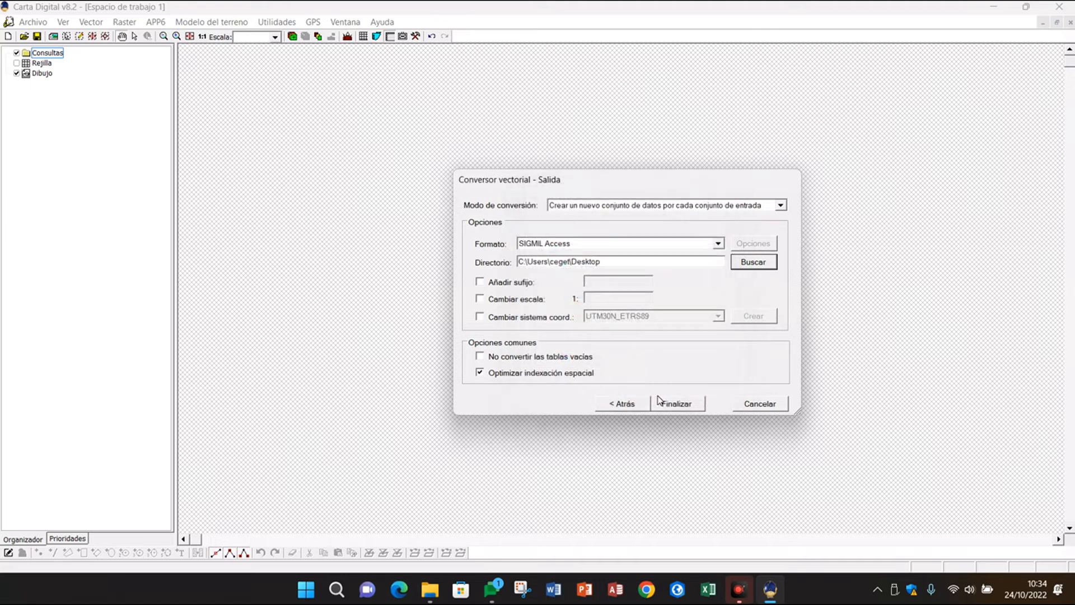
# Add the suffix "conversion" to the output name, run the conversion and exit its log.
pyautogui.click(480, 283)
pyautogui.click(598, 282)
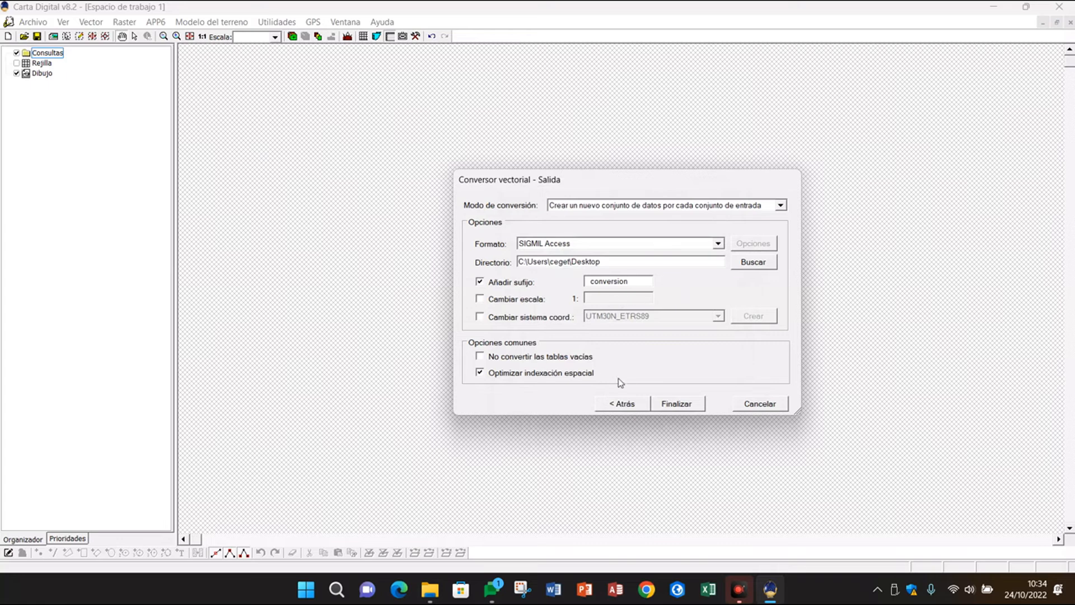
pyautogui.click(677, 403)
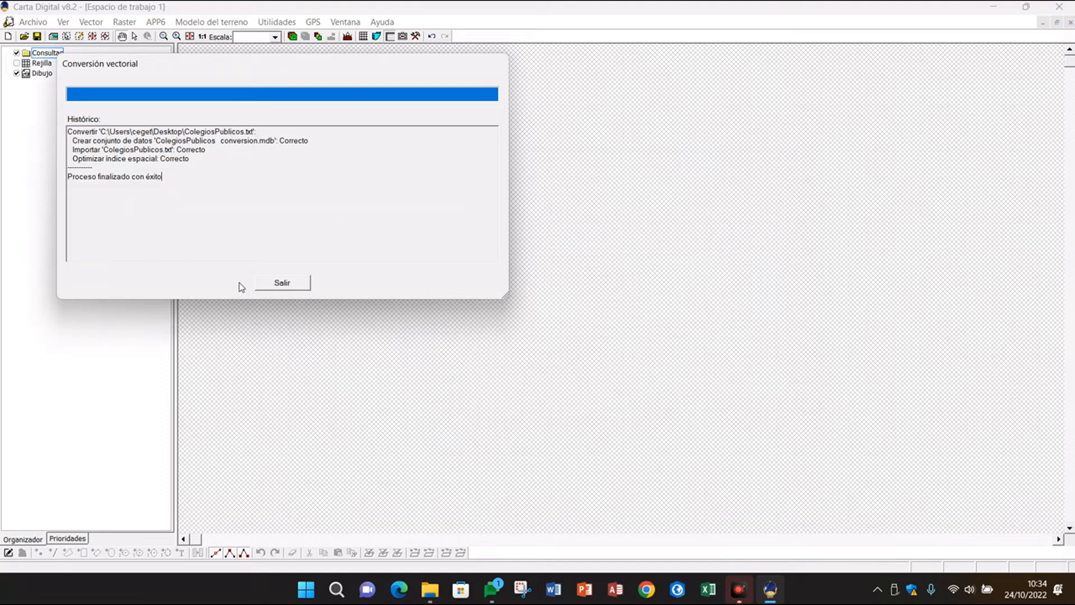
pyautogui.click(276, 288)
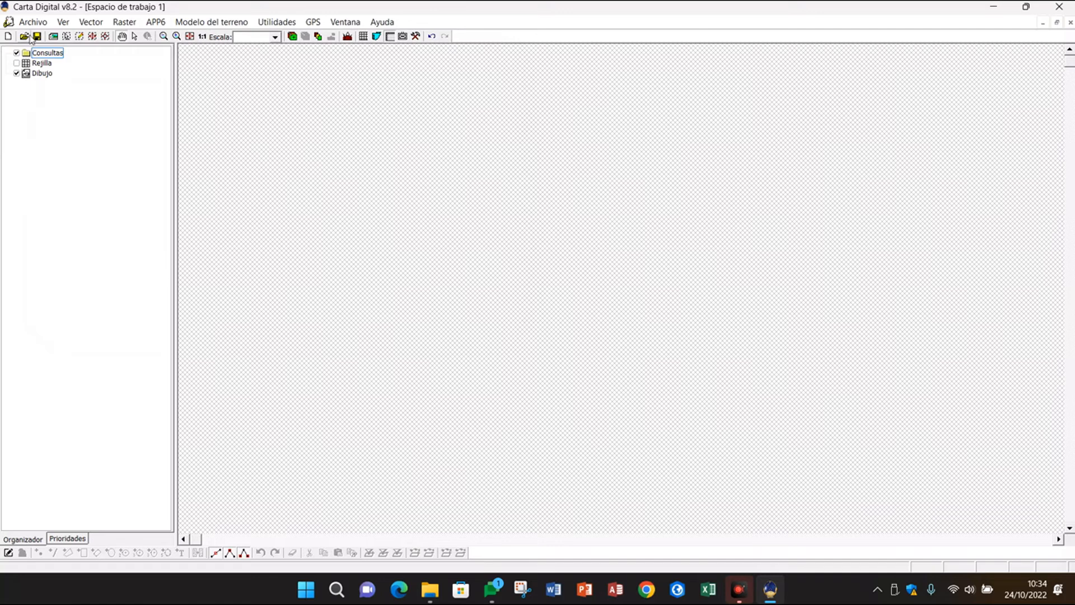
# Open the converted ColegiosPublicos conversion.mdb from the desktop and load its ColegiosPublicos data set.
pyautogui.click(32, 24)
pyautogui.click(52, 37)
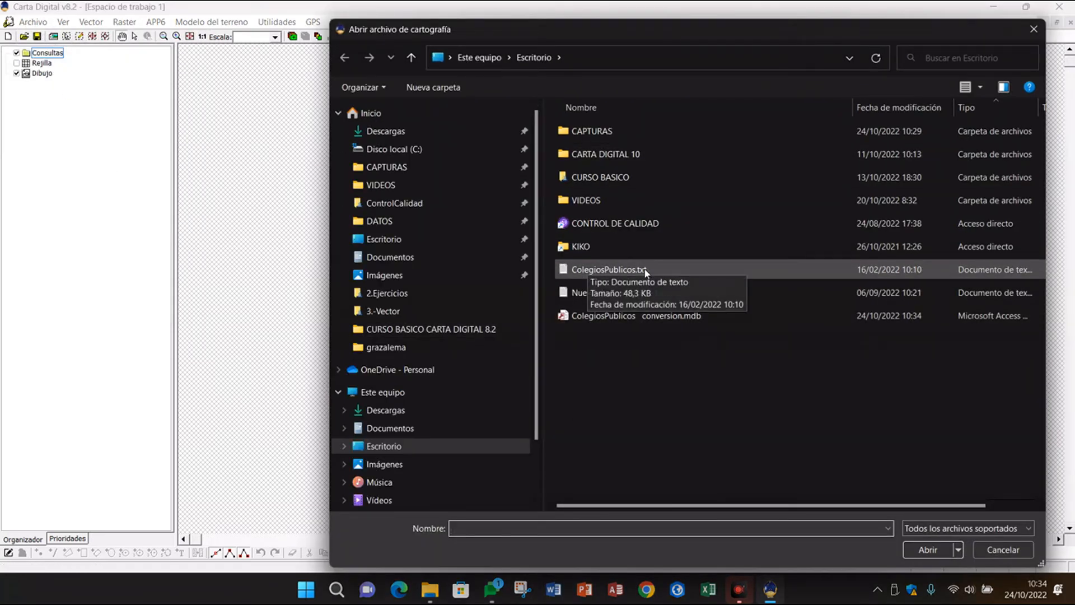
pyautogui.click(599, 317)
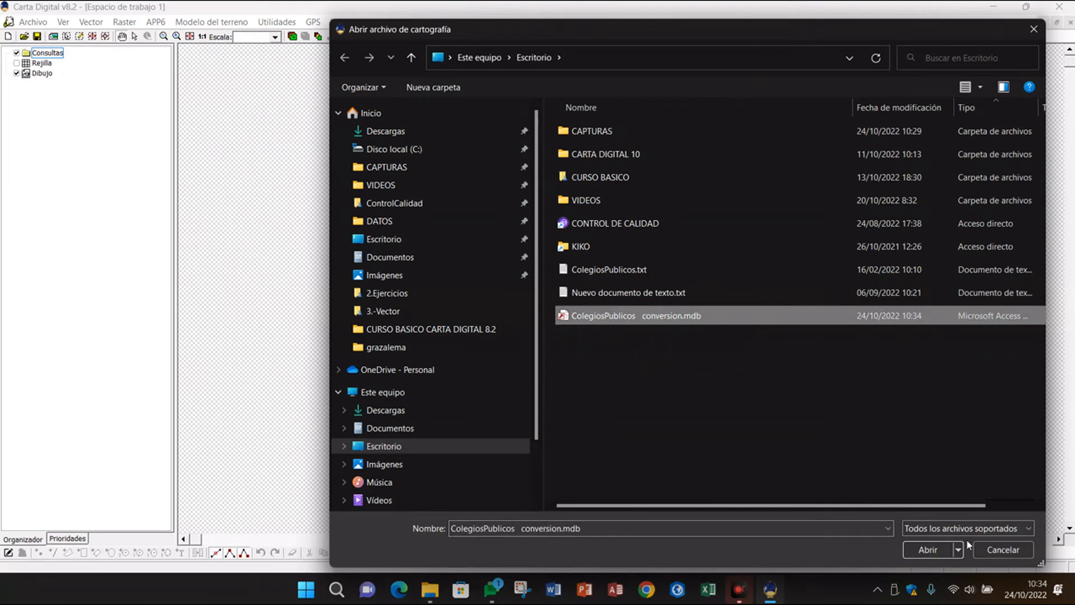
pyautogui.click(936, 549)
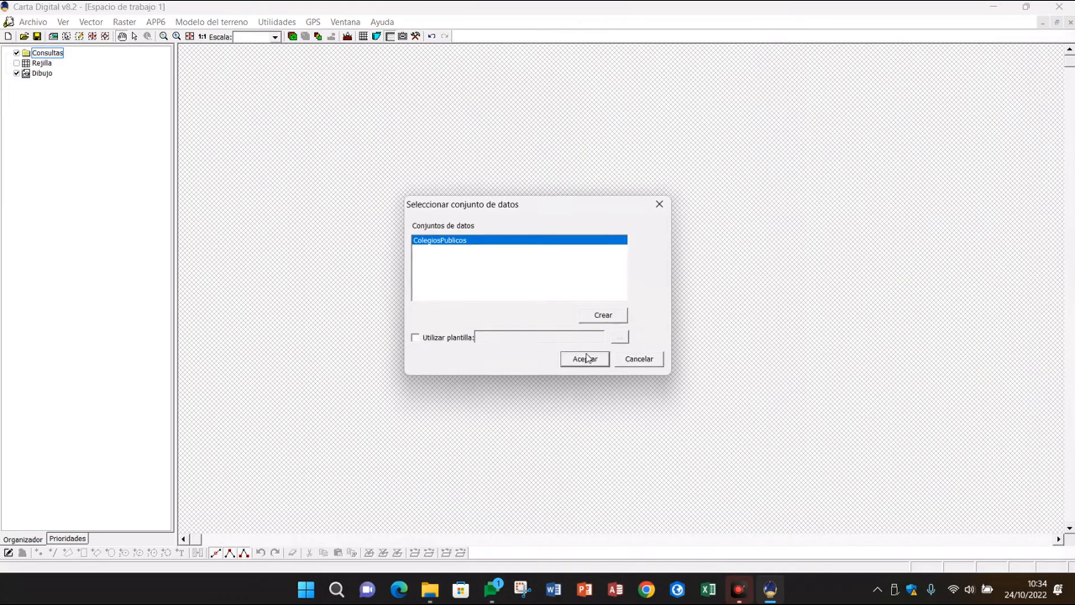
pyautogui.click(582, 358)
pyautogui.scroll(-2, 601, 361)
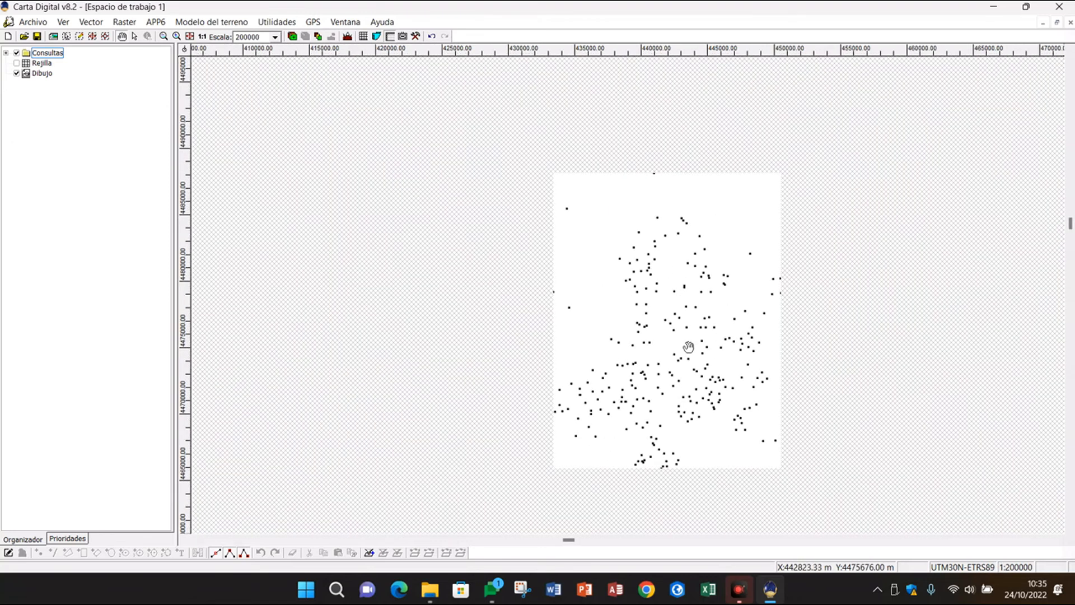
# Open the tooltip settings of the ColegiosPublicos layer under Consultas and add the NOMBRE attribute to the tooltip text.
pyautogui.click(6, 54)
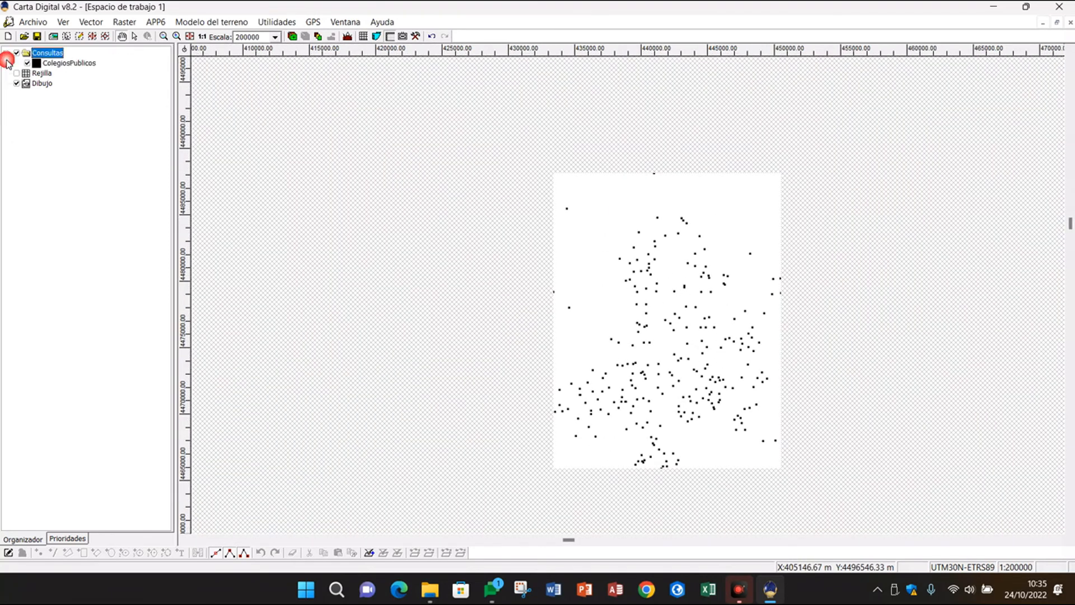
pyautogui.doubleClick(63, 65)
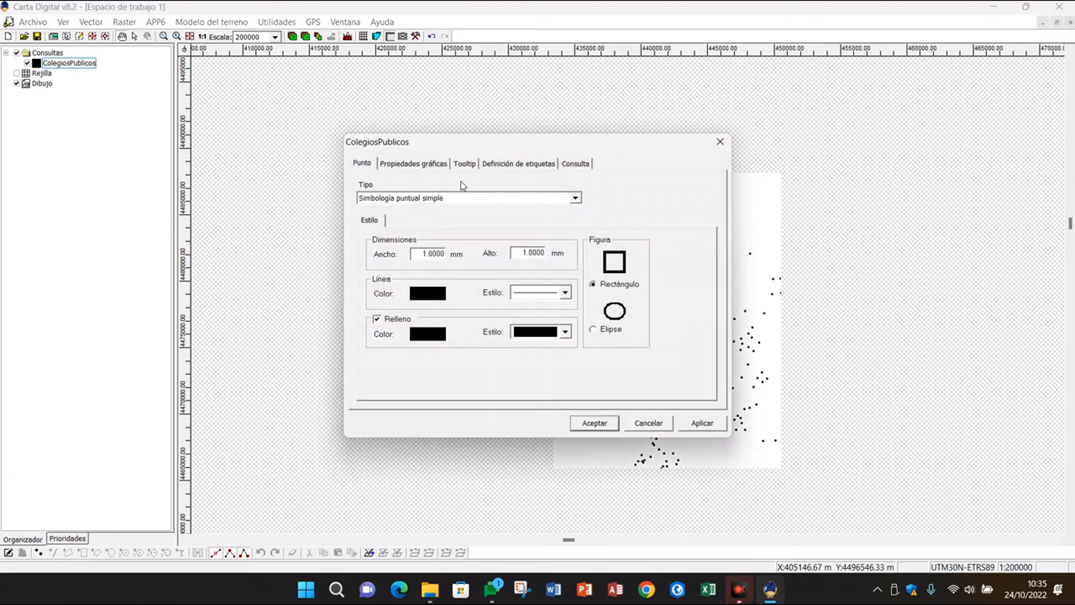
pyautogui.click(465, 166)
pyautogui.click(492, 244)
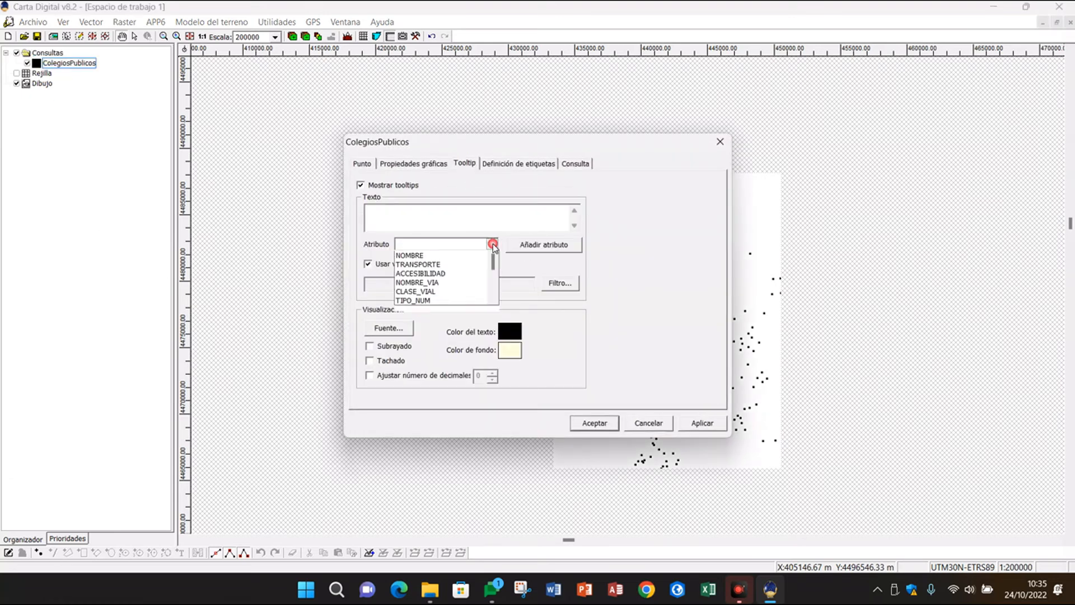
pyautogui.click(411, 255)
pyautogui.click(415, 268)
pyautogui.click(544, 245)
# Add the TIPO_NUM, LOCALIDAD and PROVINCIA attributes to the tooltip text.
pyautogui.click(491, 245)
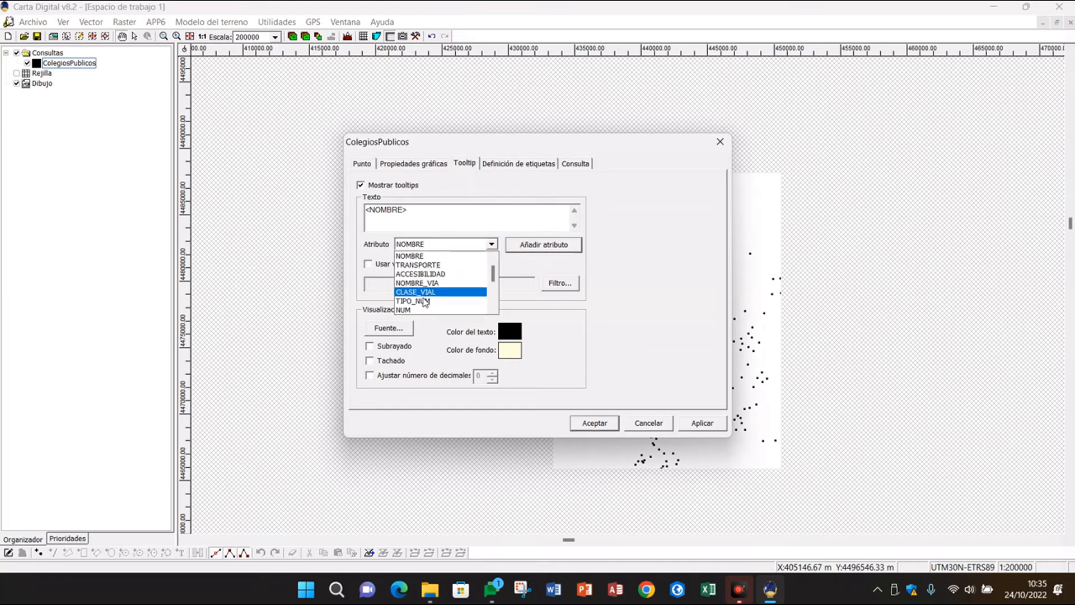
pyautogui.click(424, 300)
pyautogui.click(554, 244)
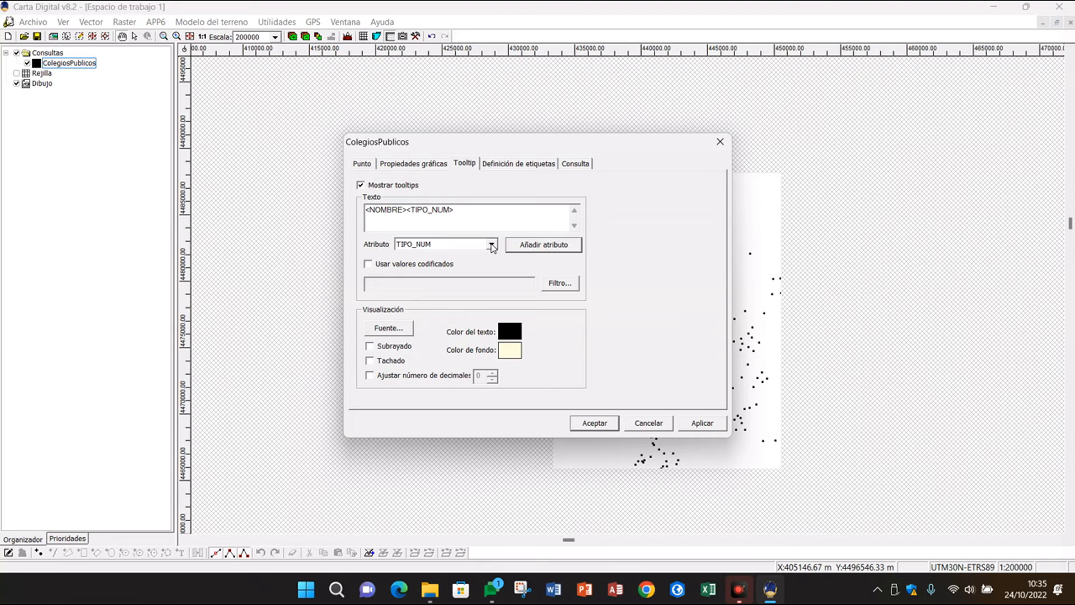
pyautogui.click(491, 247)
pyautogui.click(422, 281)
pyautogui.click(534, 248)
pyautogui.click(491, 245)
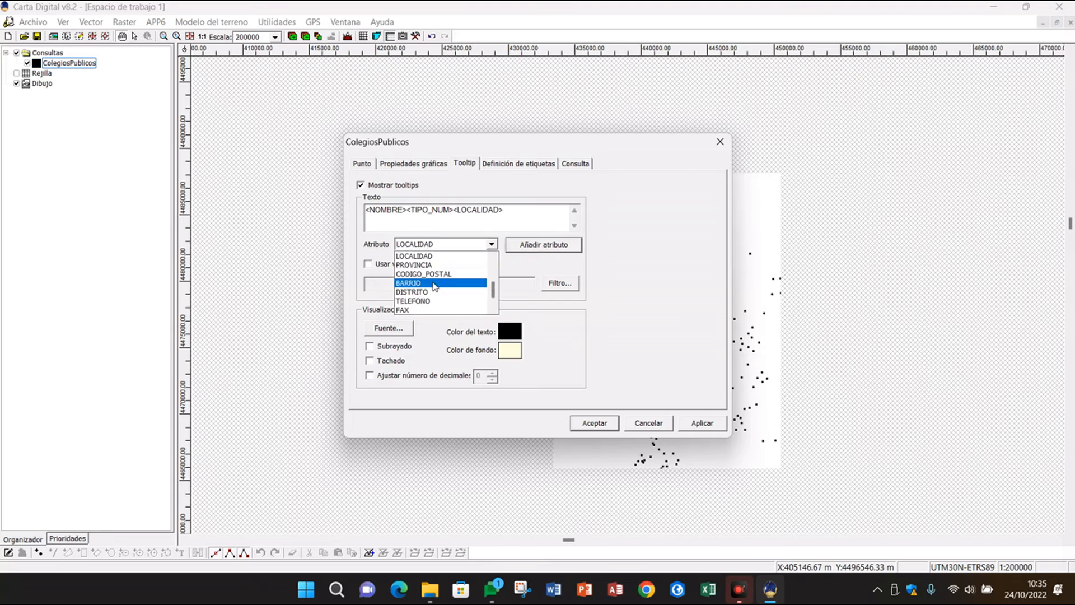
pyautogui.click(425, 266)
pyautogui.click(535, 245)
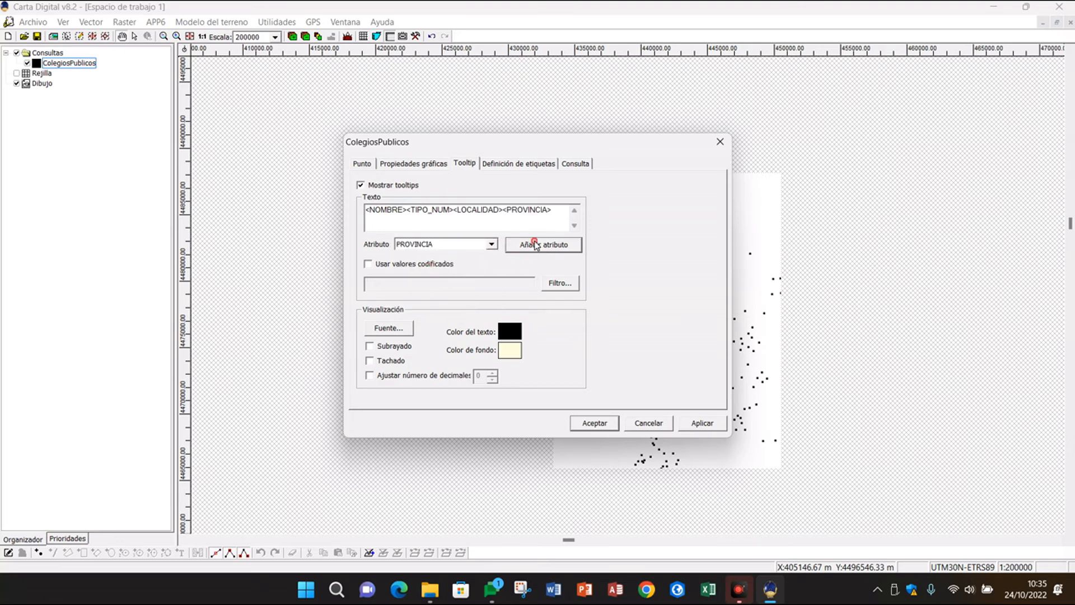
# Break the tooltip text so that each attribute is on its own line, and apply the layer properties.
pyautogui.click(409, 210)
pyautogui.press('Return')
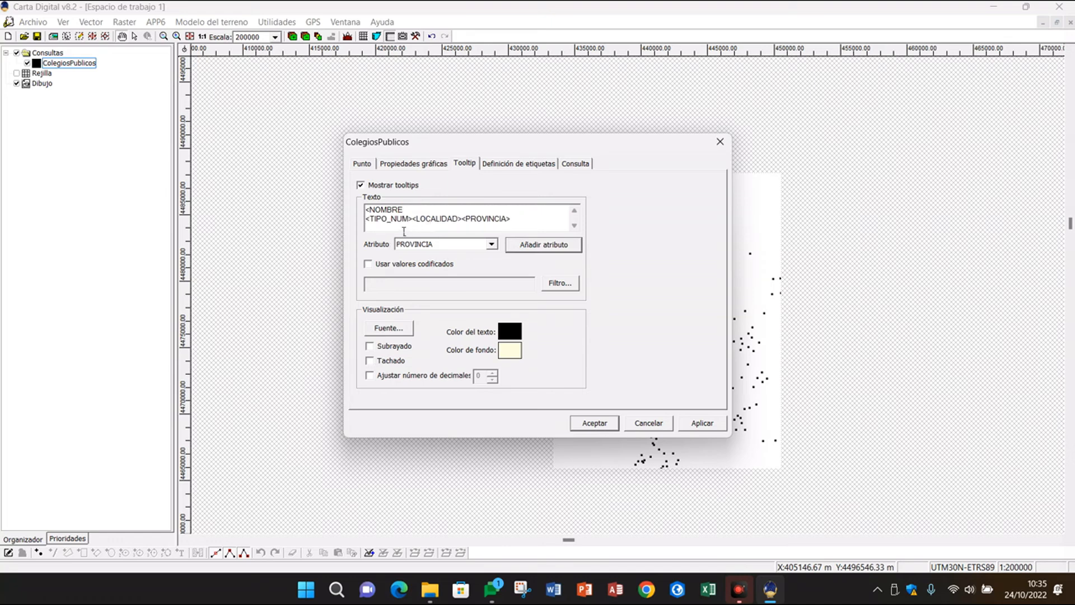
pyautogui.click(420, 222)
pyautogui.click(414, 221)
pyautogui.press('Return')
pyautogui.click(420, 223)
pyautogui.press('Return')
pyautogui.click(703, 426)
pyautogui.click(594, 423)
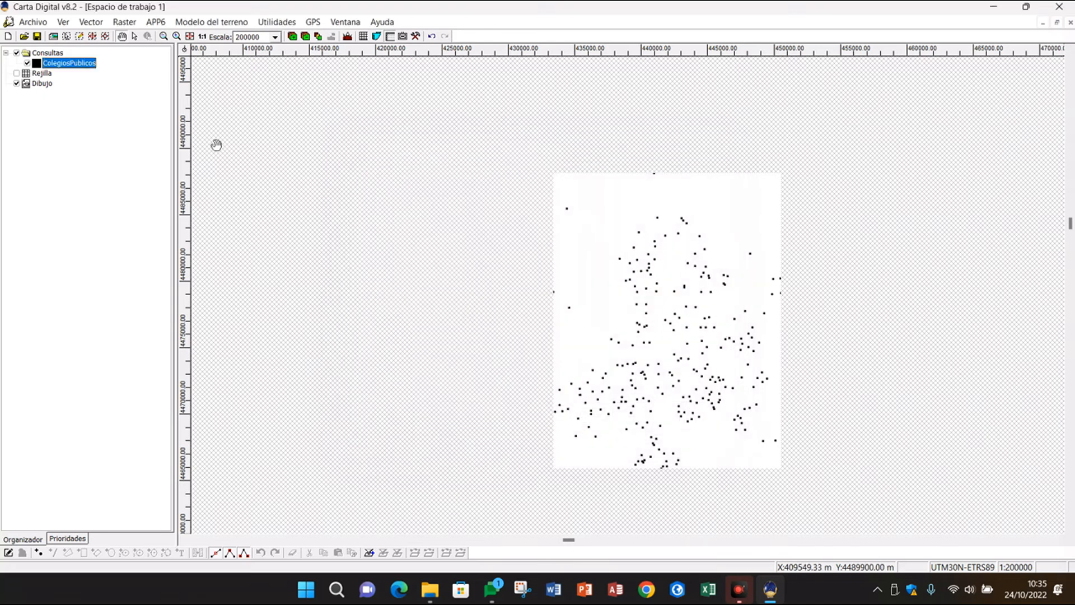
# Switch to the selection pointer and check the tooltip of a school point on the map.
pyautogui.click(134, 35)
pyautogui.click(274, 124)
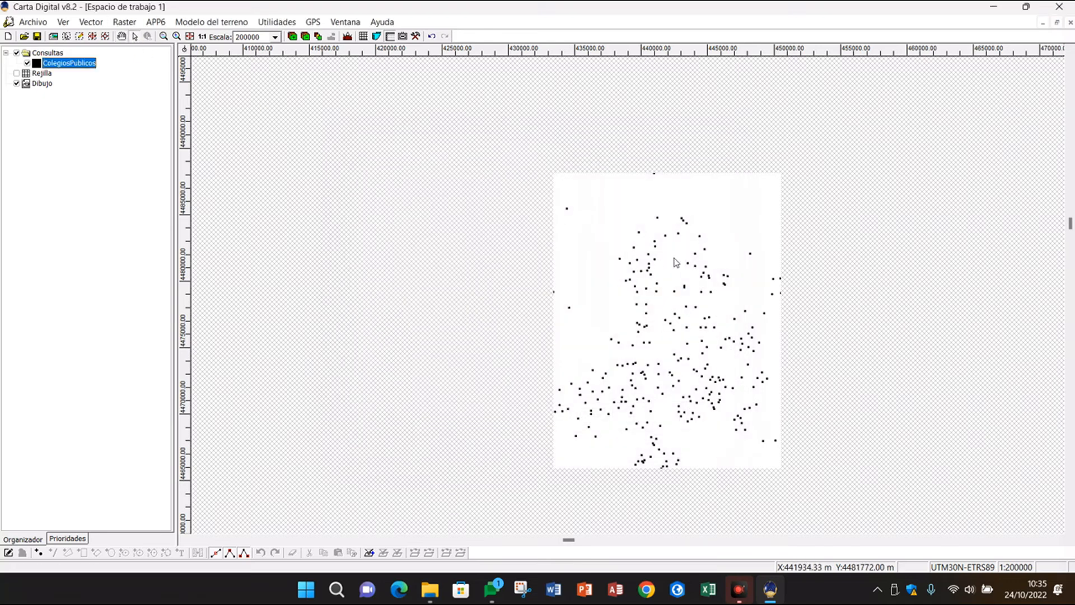
pyautogui.moveTo(657, 248)
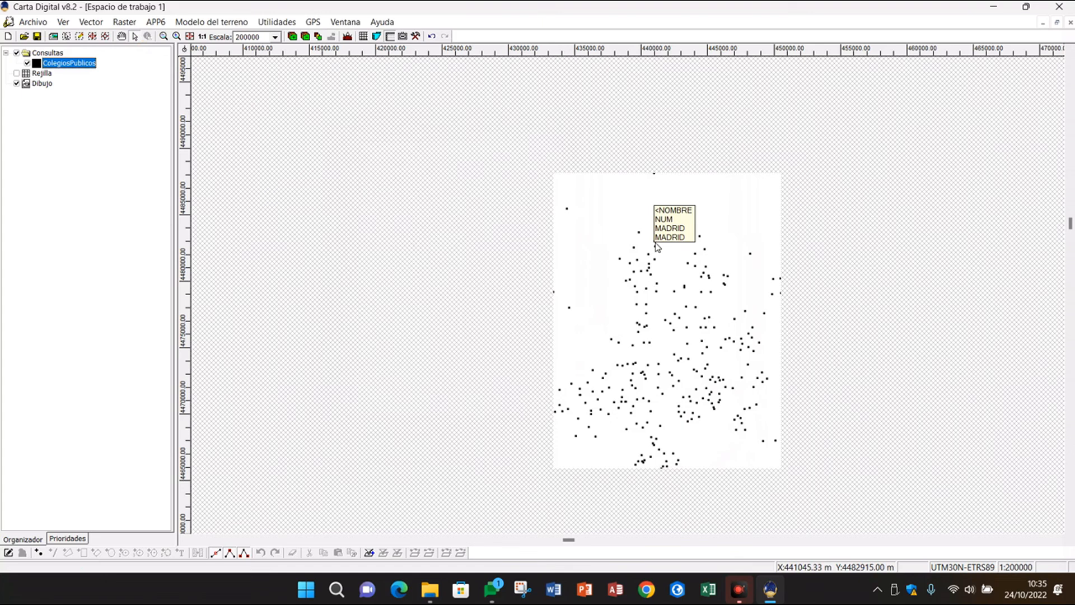